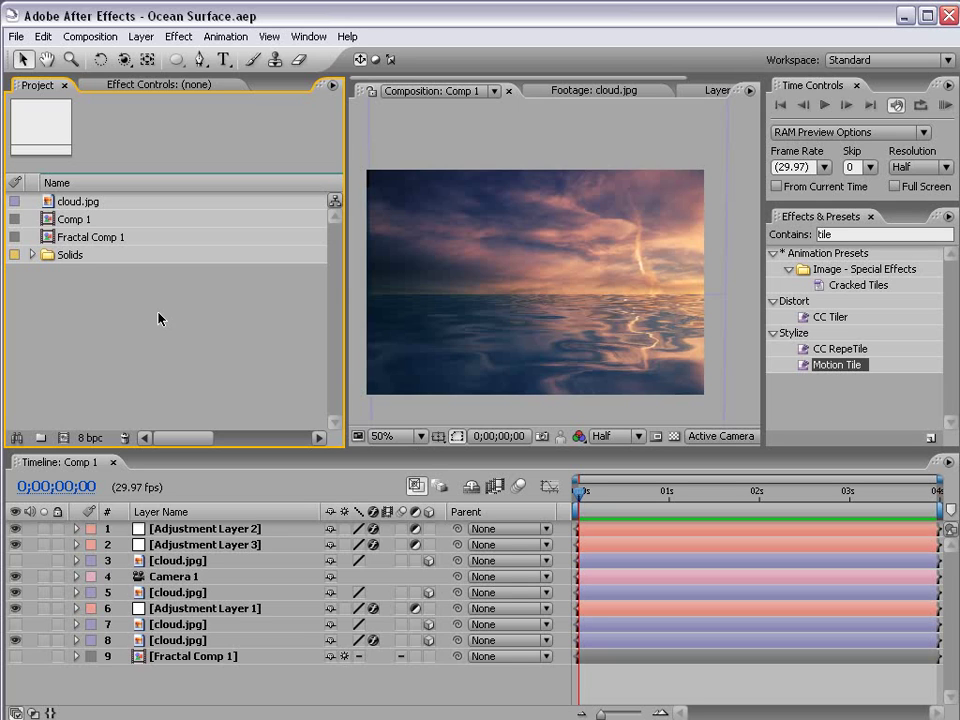
Scrub through and preview the existing ocean surface animation in Comp 1.
{"action": "left_click_drag", "start_coordinate": [617, 494], "coordinate": [510, 511]}
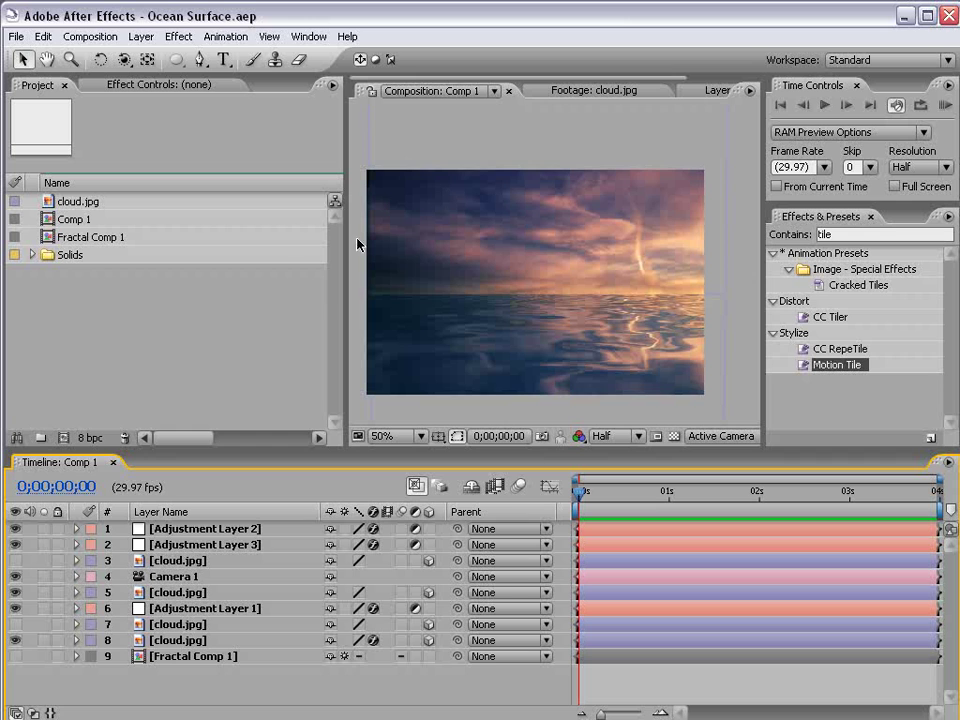
{"action": "key", "text": "space"}
Create a new 10-second composition with the NTSC DV preset at 720 × 480 and 29.97 fps.
{"action": "left_click", "coordinate": [90, 36]}
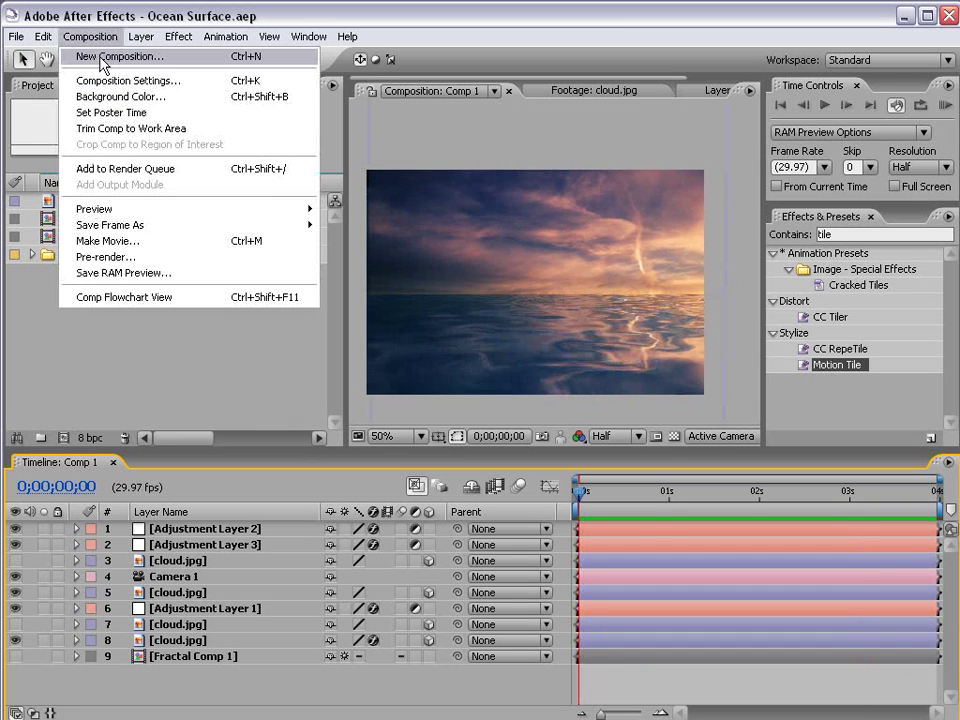
{"action": "left_click", "coordinate": [104, 62]}
{"action": "left_click", "coordinate": [380, 254]}
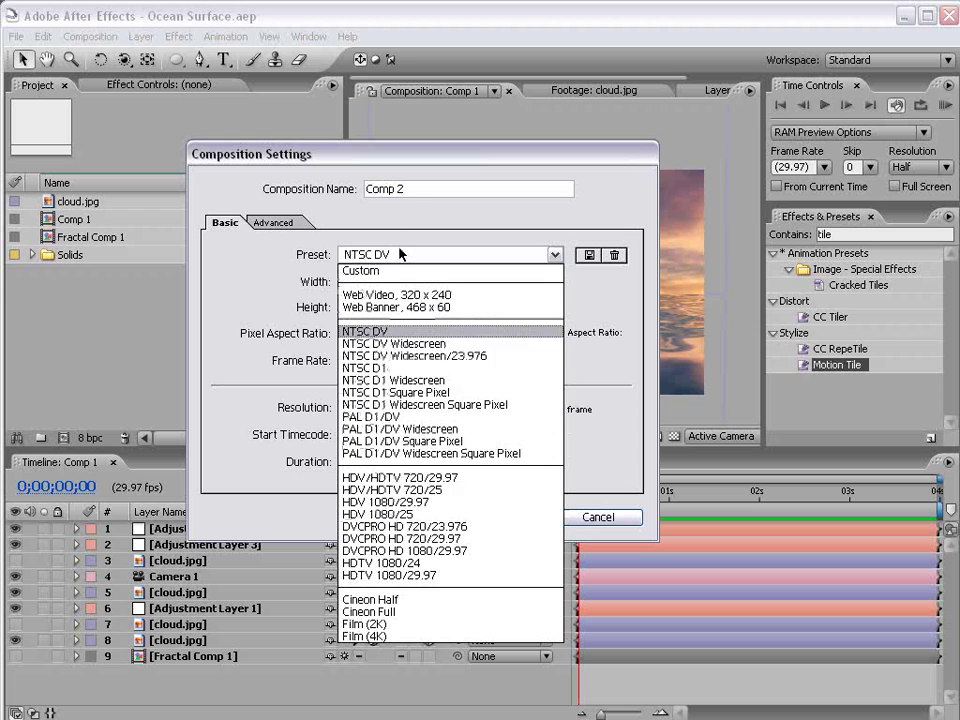
{"action": "left_click", "coordinate": [375, 333]}
{"action": "left_click", "coordinate": [498, 517]}
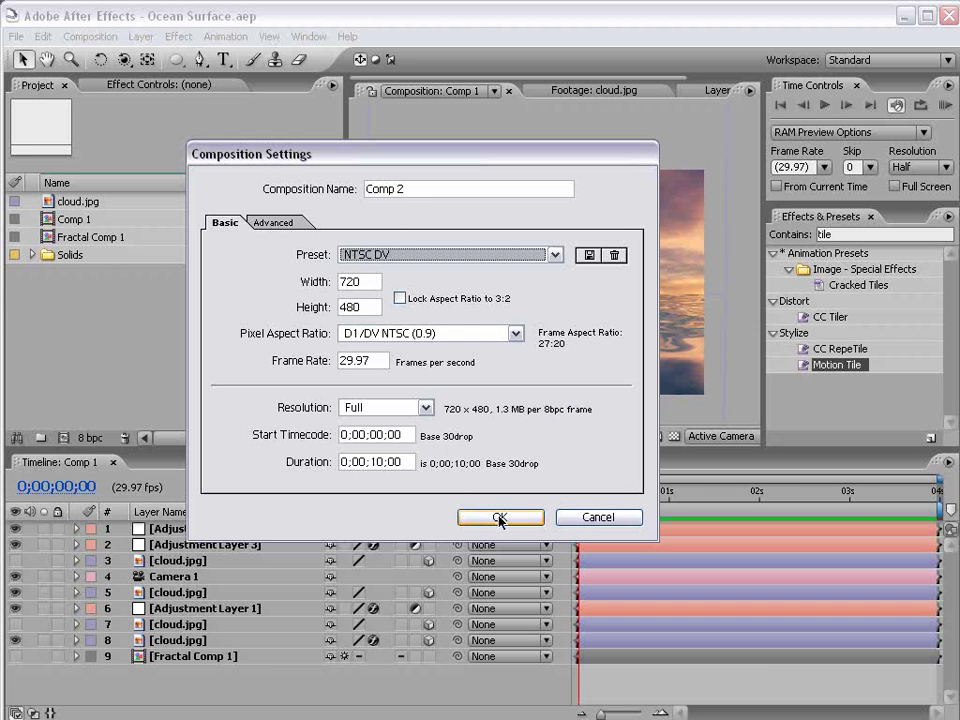
Add a square black solid layer that extends well beyond the frame on all sides.
{"action": "left_click", "coordinate": [138, 38]}
{"action": "mouse_move", "coordinate": [150, 58]}
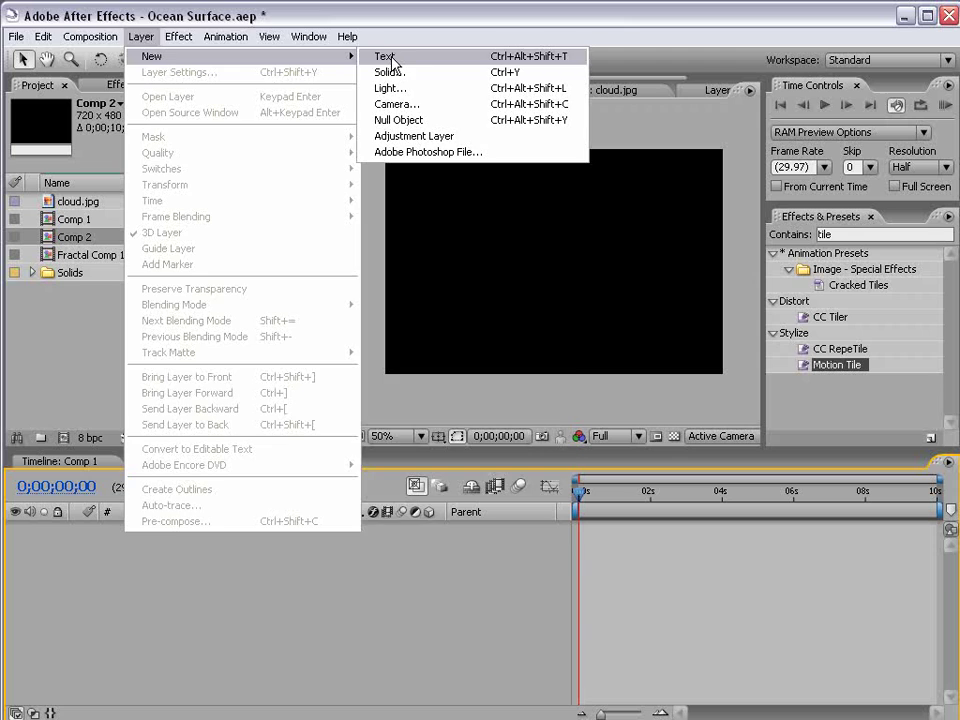
{"action": "left_click", "coordinate": [388, 71]}
{"action": "left_click", "coordinate": [345, 281]}
{"action": "left_click_drag", "start_coordinate": [345, 281], "coordinate": [314, 307]}
{"action": "left_click", "coordinate": [385, 540]}
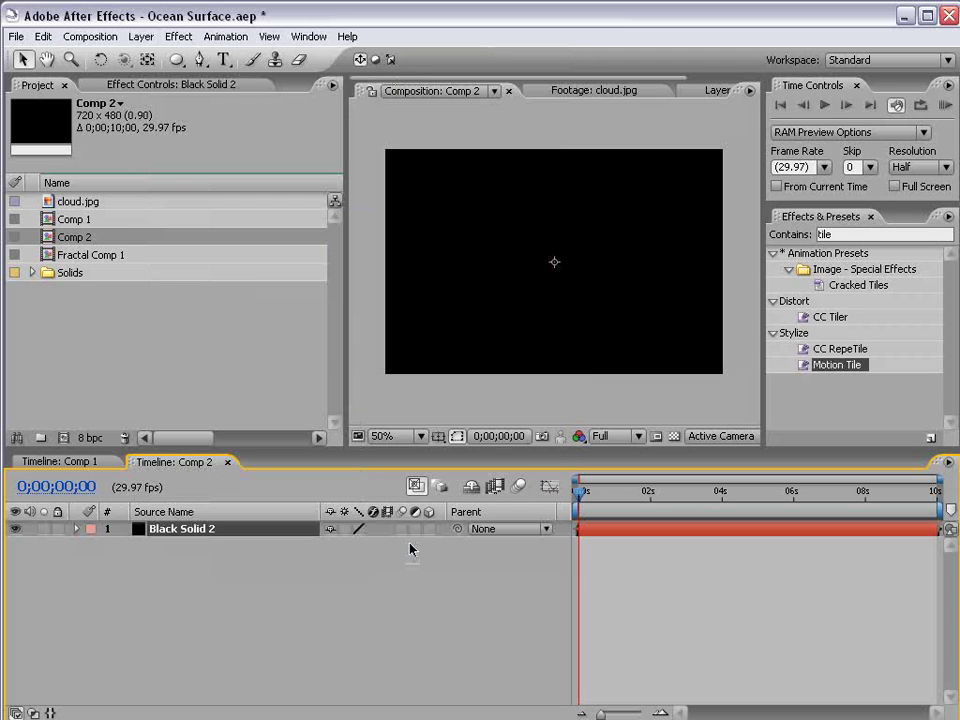
{"action": "scroll", "coordinate": [463, 249], "scroll_direction": "down", "scroll_amount": 2}
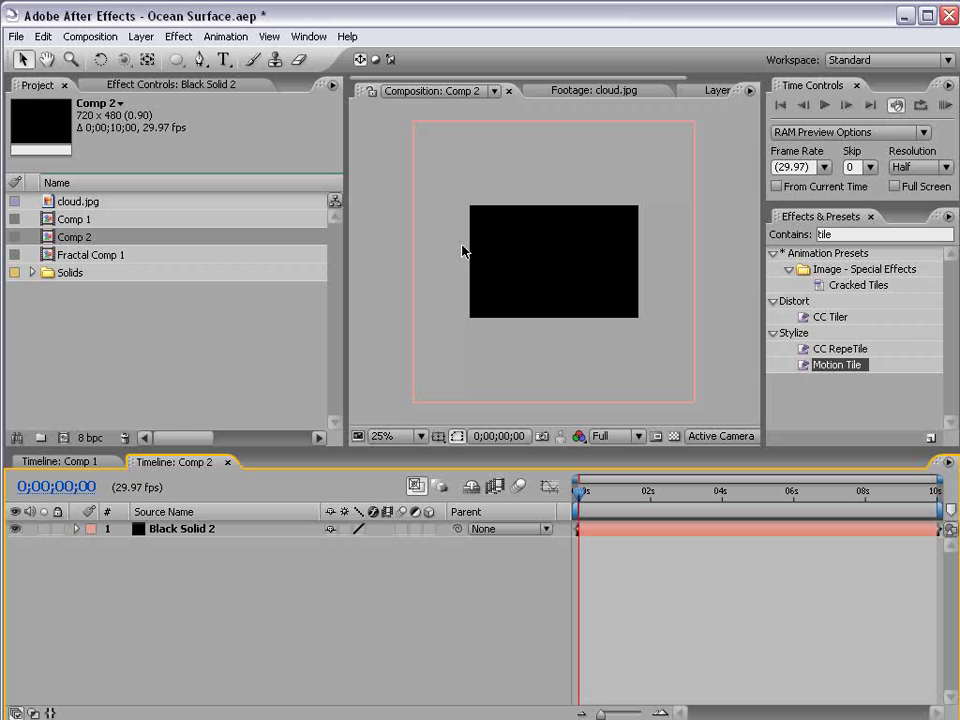
Apply the Fractal Noise effect to the black solid.
{"action": "left_click", "coordinate": [179, 37]}
{"action": "mouse_move", "coordinate": [266, 433]}
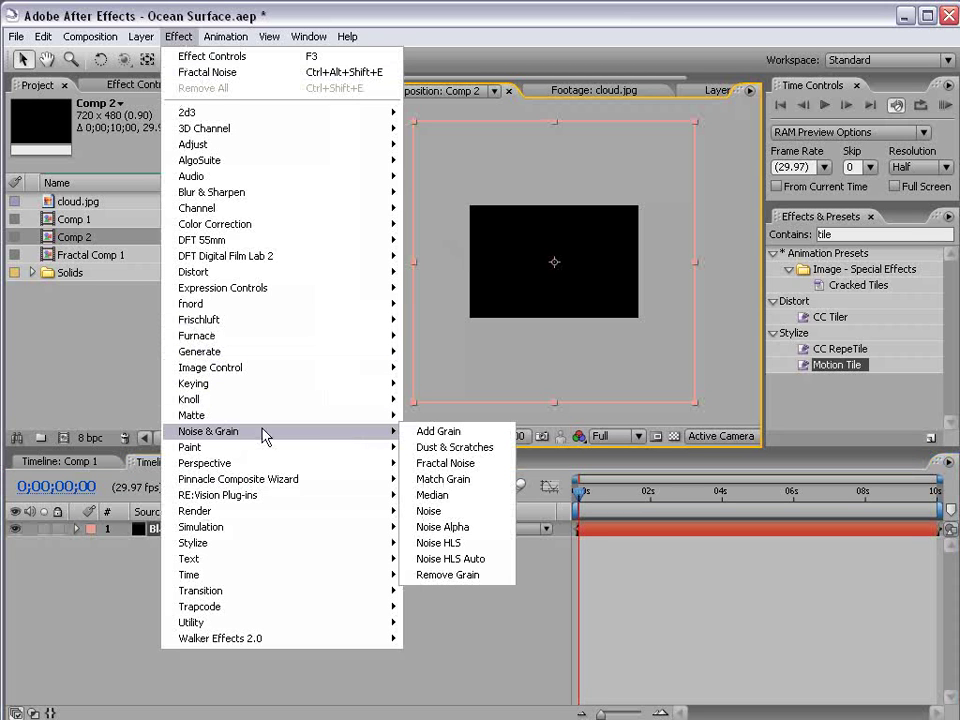
{"action": "left_click", "coordinate": [446, 463]}
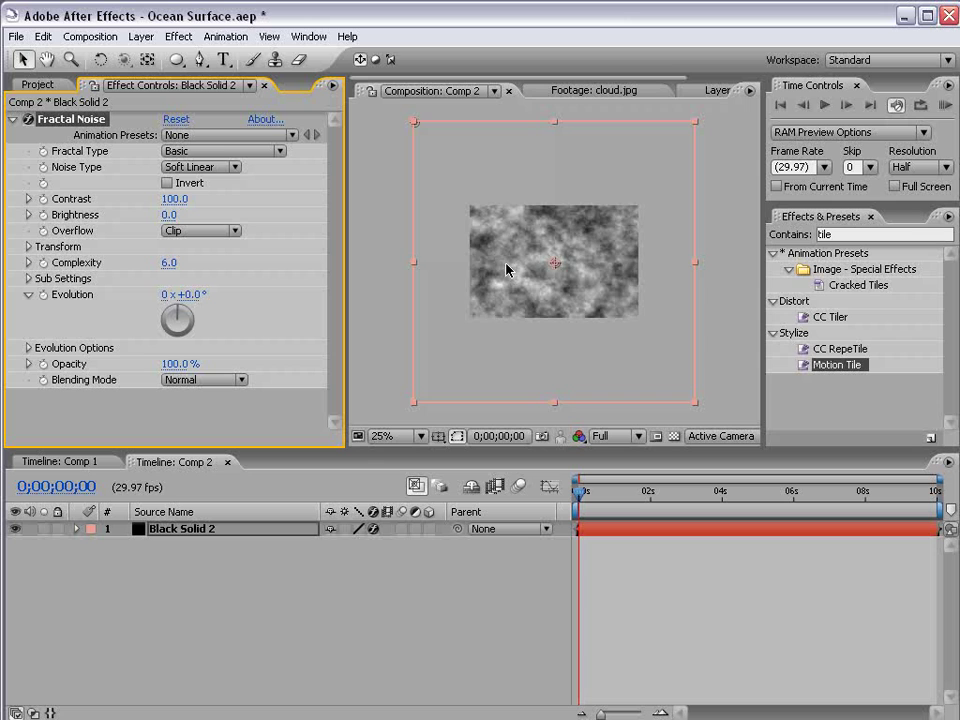
{"action": "scroll", "coordinate": [508, 272], "scroll_direction": "up", "scroll_amount": 2}
Add a Fast Blur to the noise solid with Blurriness 25 and Repeat Edge Pixels enabled.
{"action": "left_click", "coordinate": [184, 37]}
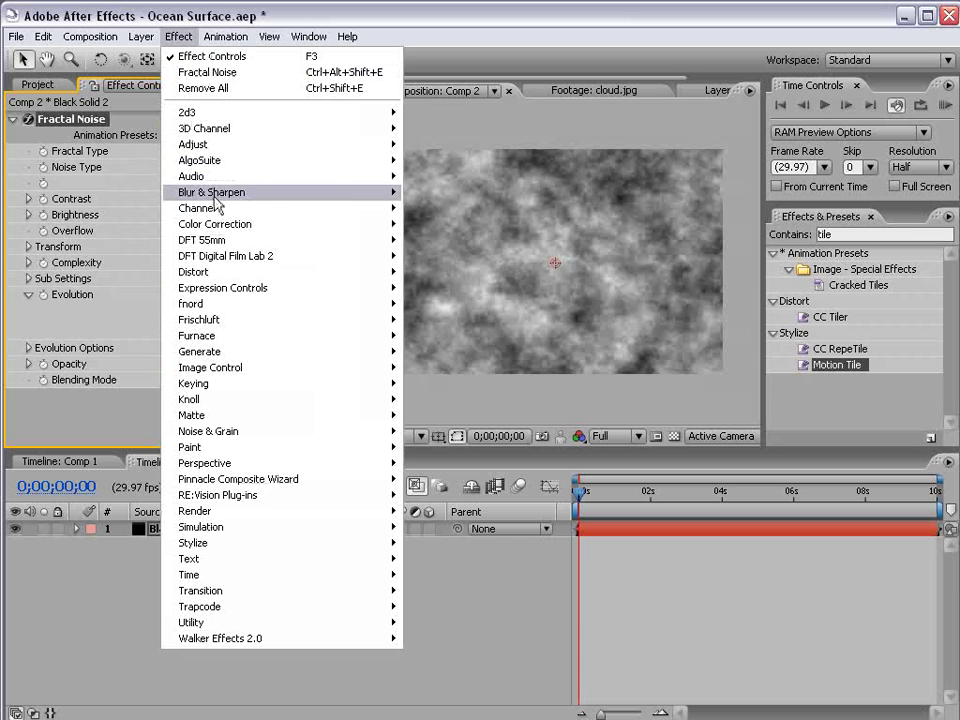
{"action": "mouse_move", "coordinate": [210, 192]}
{"action": "left_click", "coordinate": [430, 304]}
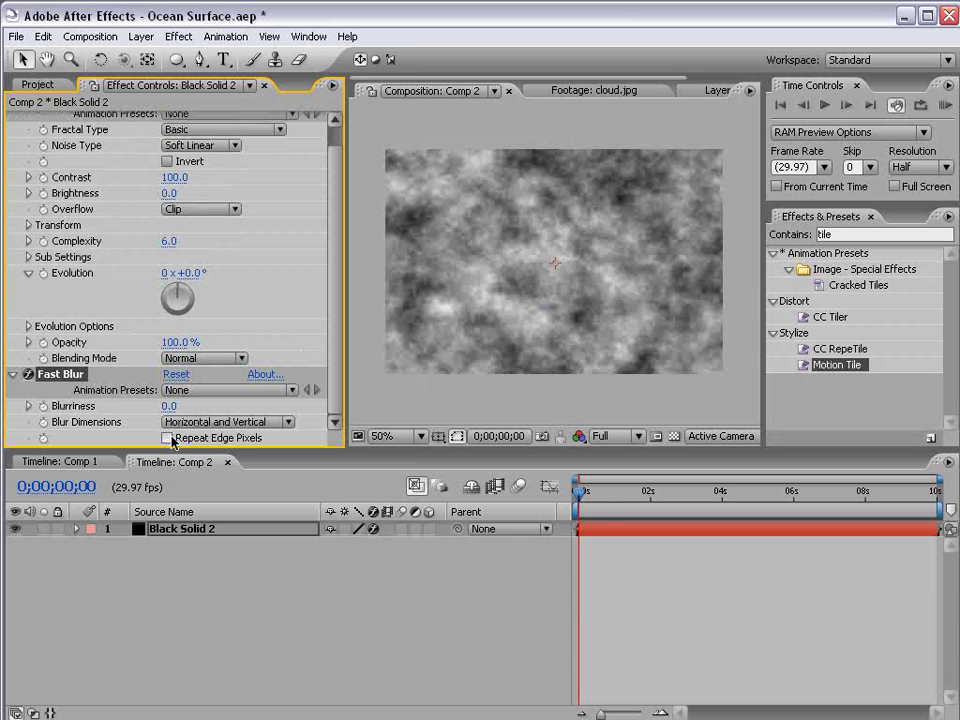
{"action": "left_click", "coordinate": [167, 406]}
{"action": "type", "text": "2"}
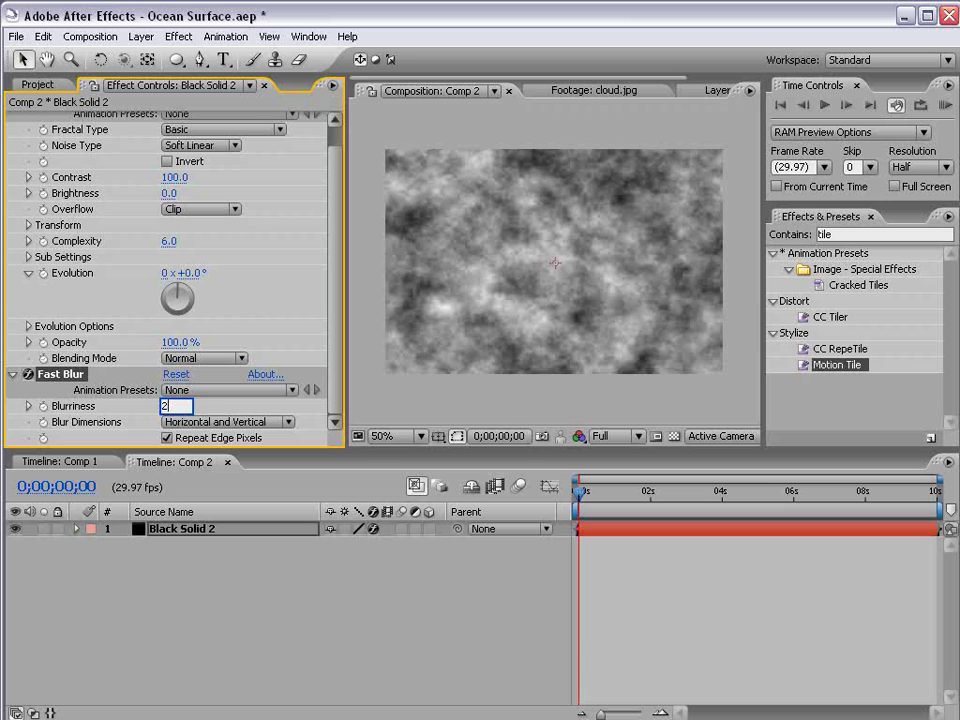
{"action": "type", "text": "5"}
{"action": "key", "text": "Return"}
{"action": "key", "text": "comma"}
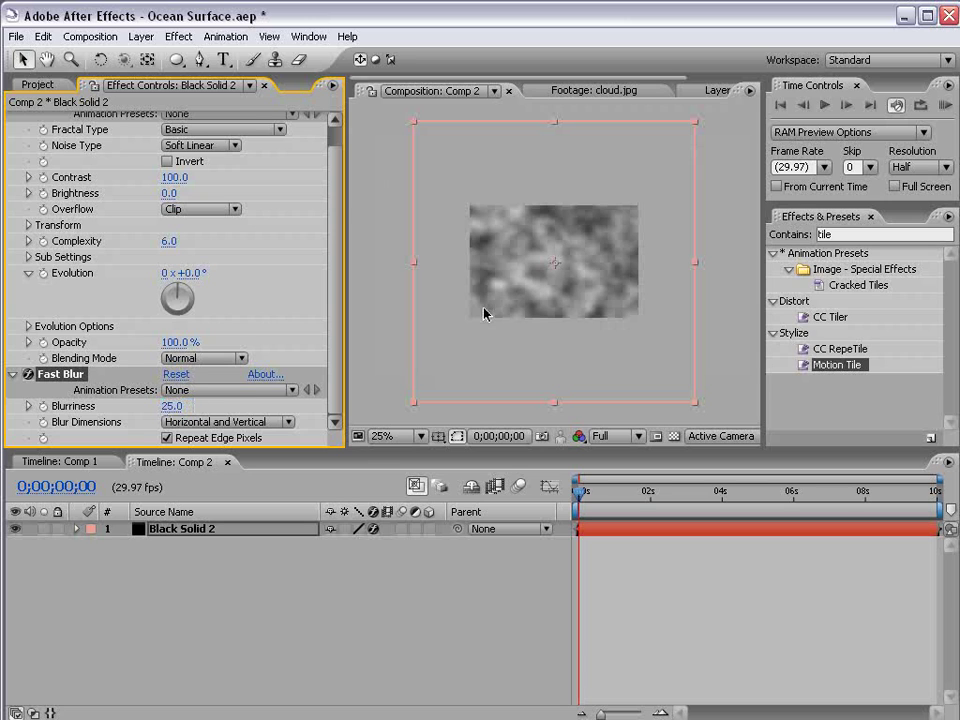
Make the noise solid a 3D layer, lay it flat as a water plane and lower it below the frame's centre.
{"action": "left_click", "coordinate": [427, 532]}
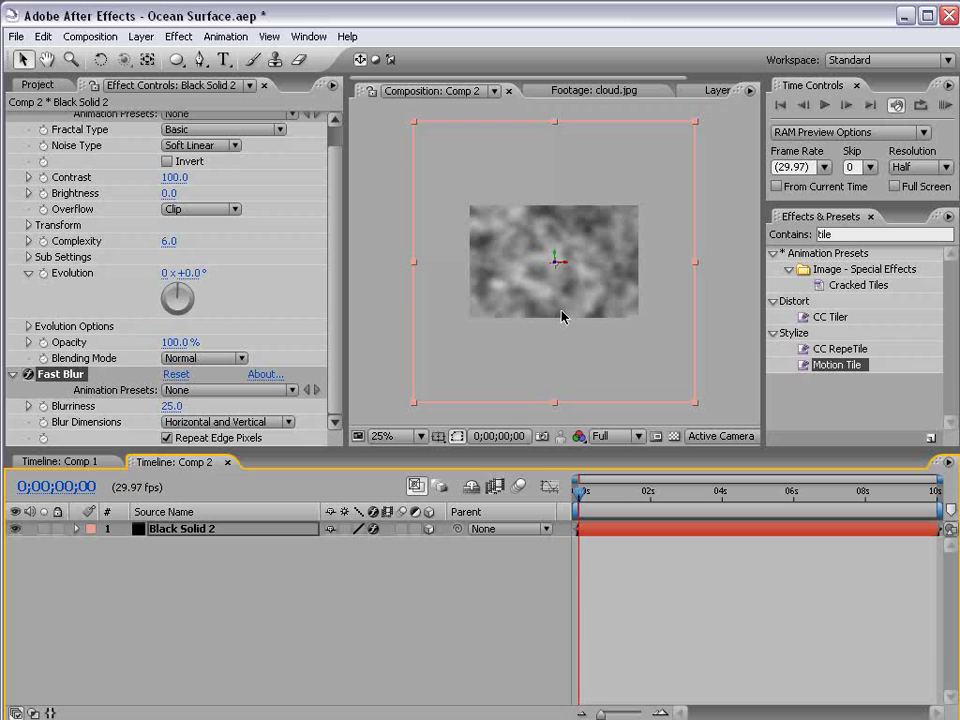
{"action": "key", "text": "period"}
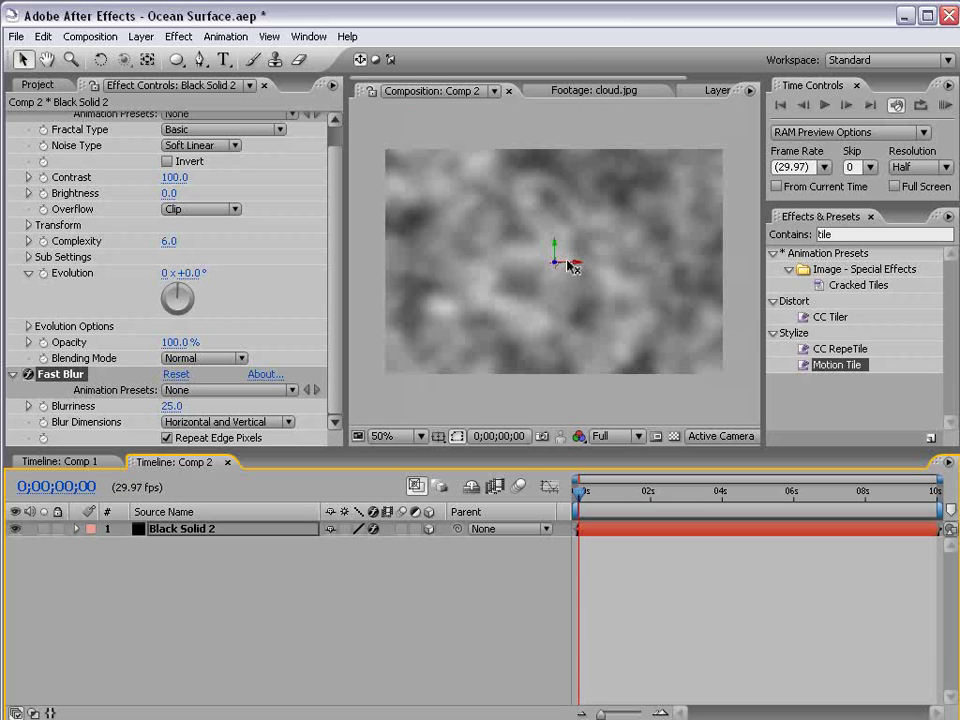
{"action": "key", "text": "w"}
{"action": "left_click_drag", "start_coordinate": [567, 262], "coordinate": [555, 291]}
{"action": "key", "text": "v"}
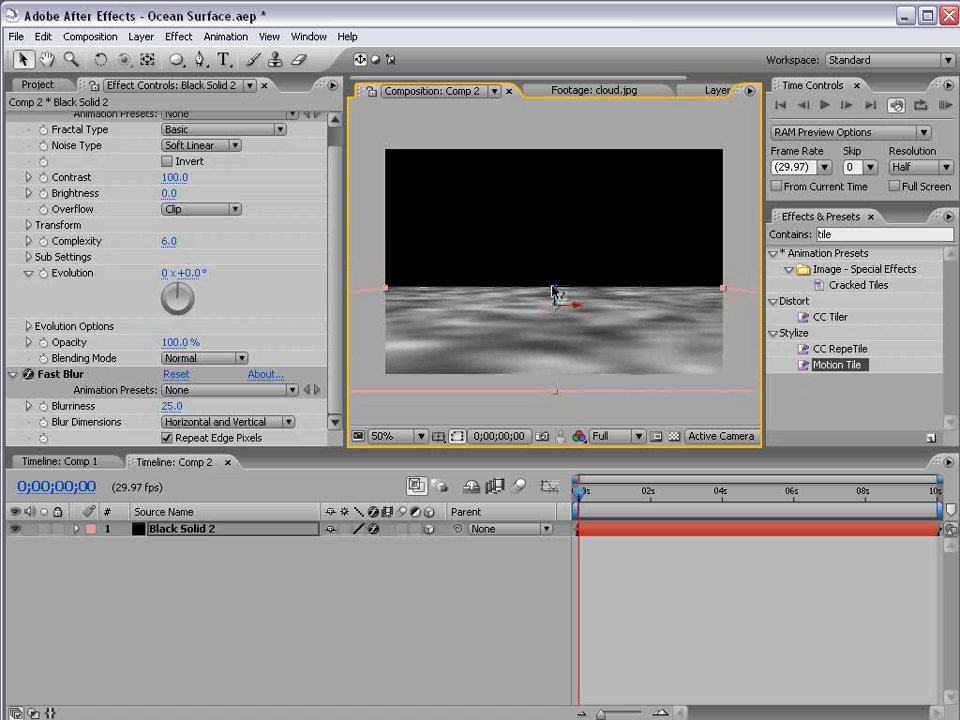
Add cloud.jpg above the noise solid as a 3D layer and enlarge the composition viewing area.
{"action": "left_click", "coordinate": [38, 85]}
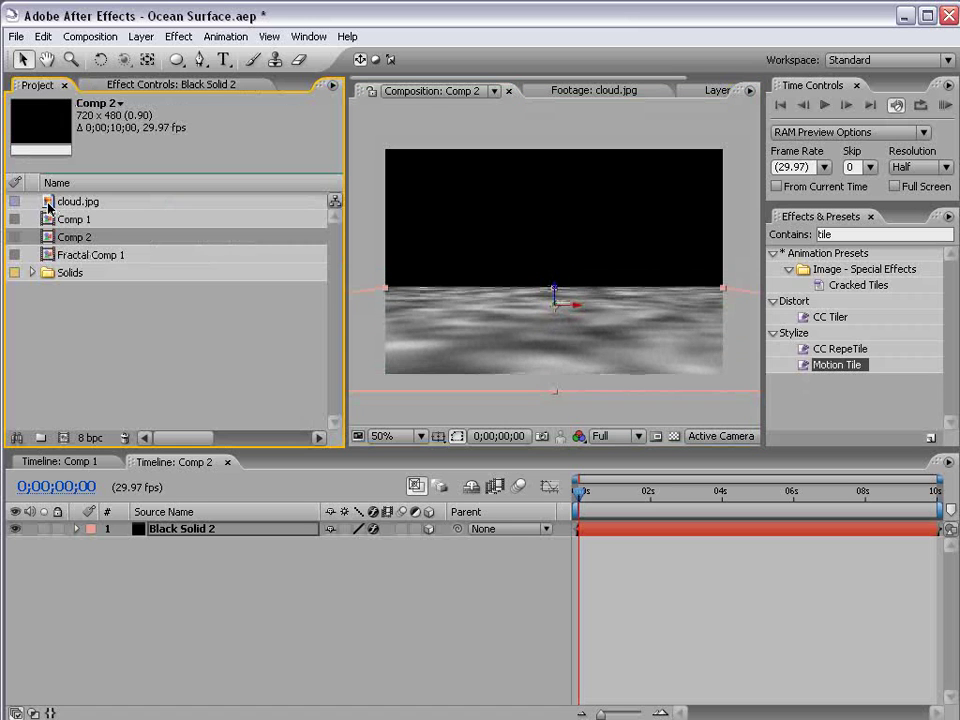
{"action": "left_click_drag", "start_coordinate": [48, 205], "coordinate": [530, 291]}
{"action": "scroll", "coordinate": [530, 291], "scroll_direction": "down", "scroll_amount": 2}
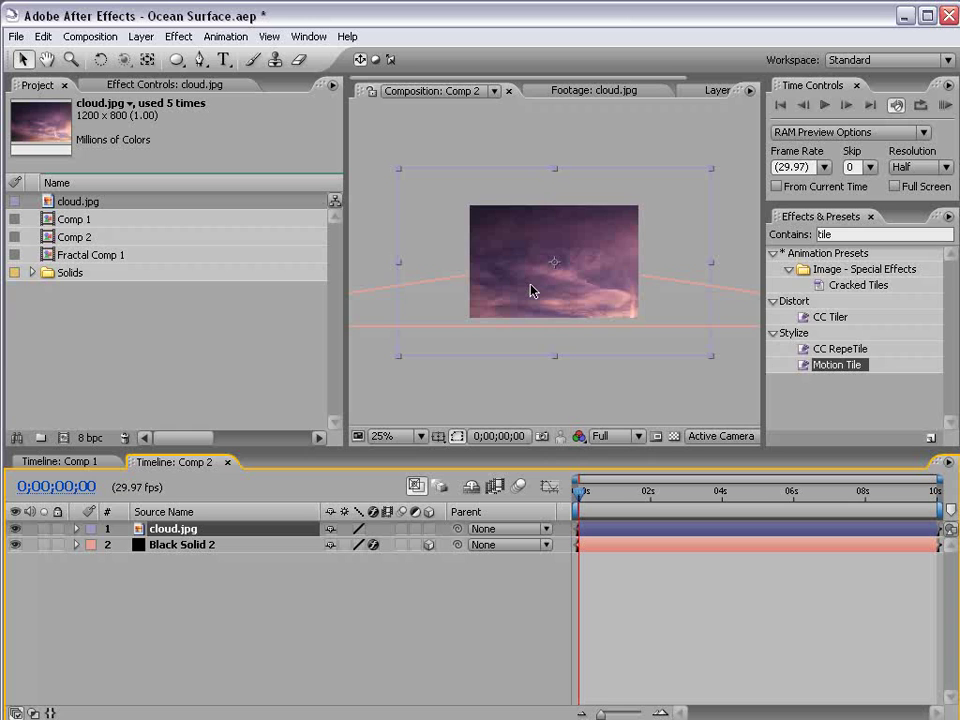
{"action": "left_click", "coordinate": [429, 530]}
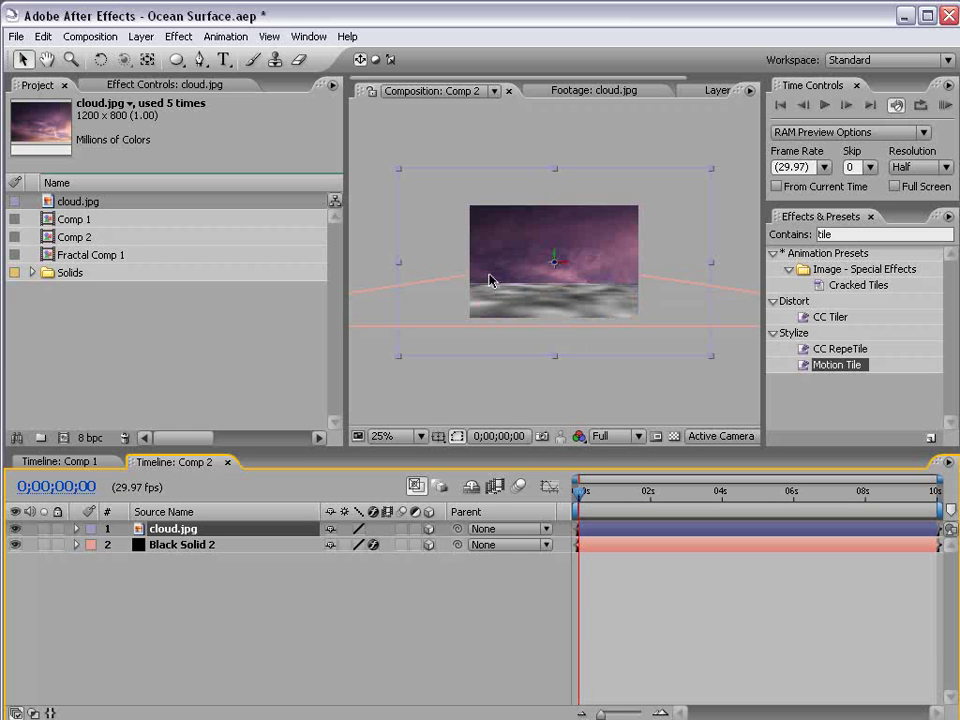
{"action": "left_click_drag", "start_coordinate": [333, 365], "coordinate": [174, 362]}
{"action": "scroll", "coordinate": [470, 268], "scroll_direction": "up", "scroll_amount": 2}
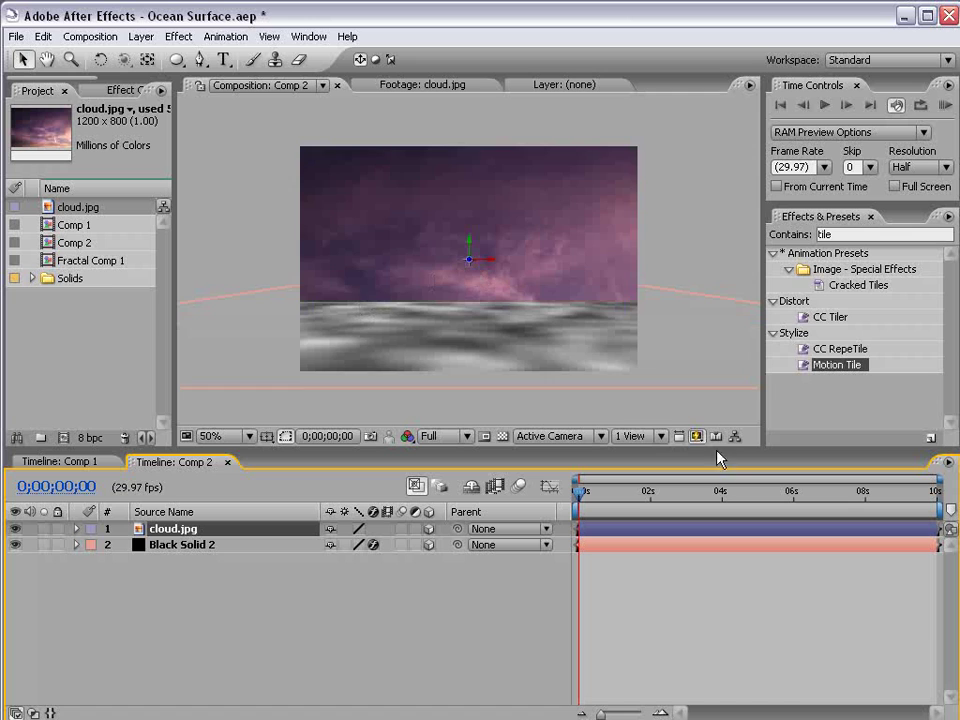
Push the cloud layer back in depth to the far edge of the noise plane using the Top view, ending in Active Camera view.
{"action": "left_click_drag", "start_coordinate": [469, 261], "coordinate": [465, 433]}
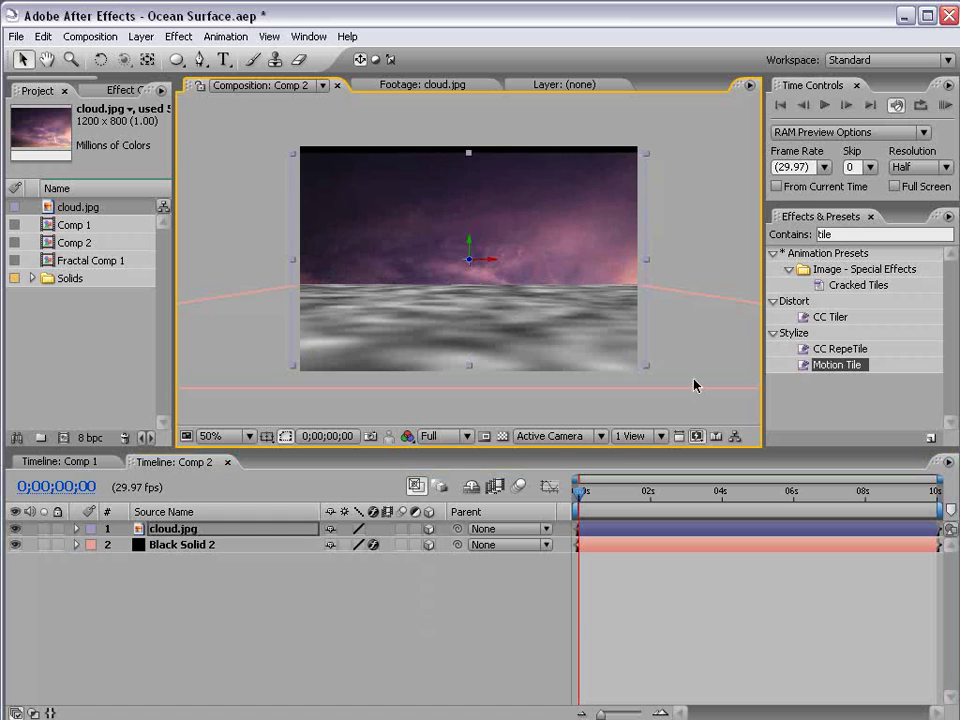
{"action": "left_click", "coordinate": [555, 436]}
{"action": "left_click", "coordinate": [540, 512]}
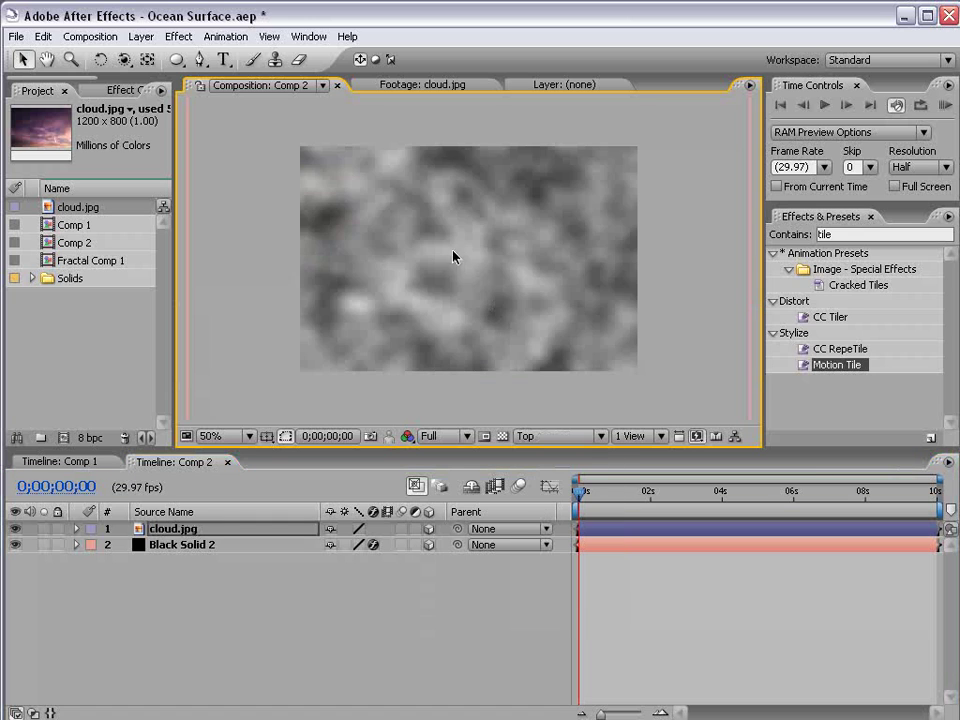
{"action": "scroll", "coordinate": [452, 251], "scroll_direction": "down", "scroll_amount": 3}
{"action": "left_click_drag", "start_coordinate": [452, 253], "coordinate": [447, 287]}
{"action": "scroll", "coordinate": [455, 275], "scroll_direction": "up", "scroll_amount": 1}
{"action": "left_click_drag", "start_coordinate": [449, 201], "coordinate": [492, 222]}
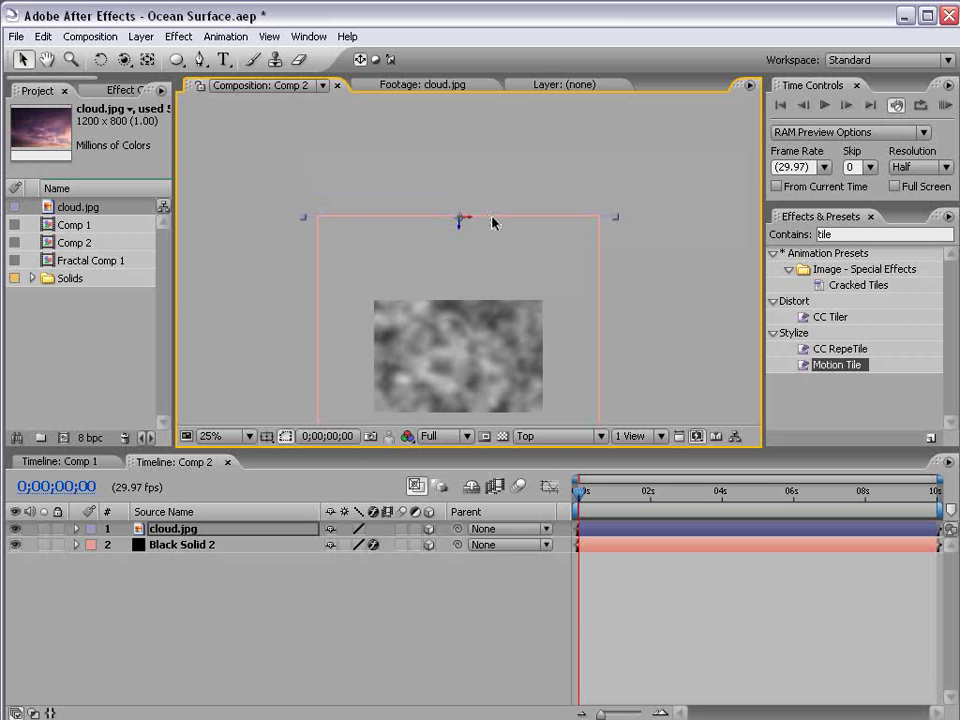
{"action": "left_click", "coordinate": [540, 436]}
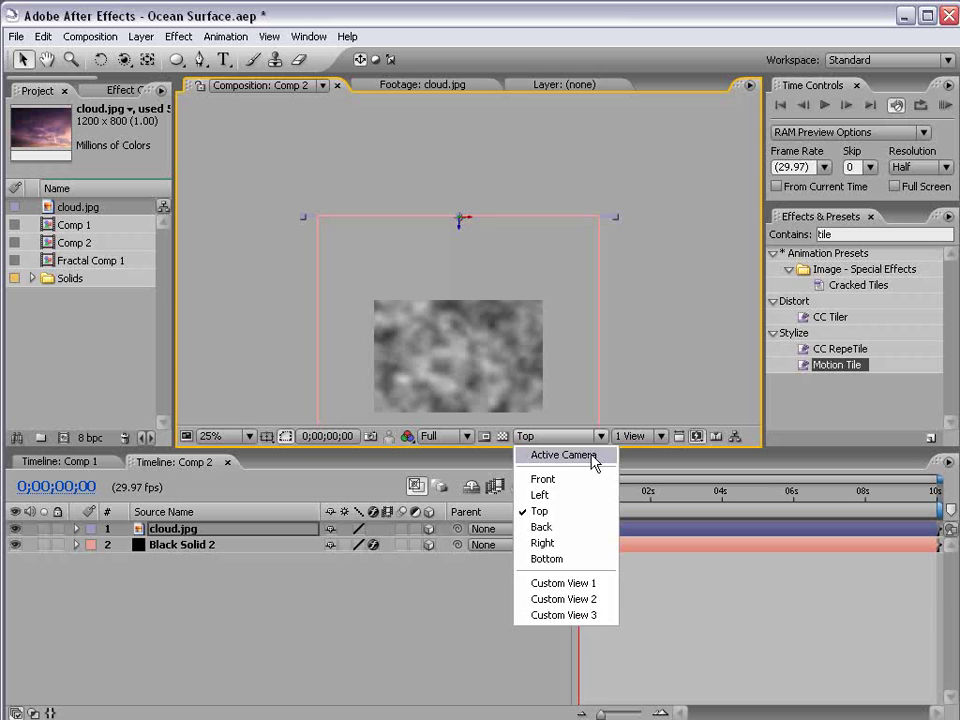
{"action": "left_click", "coordinate": [560, 457]}
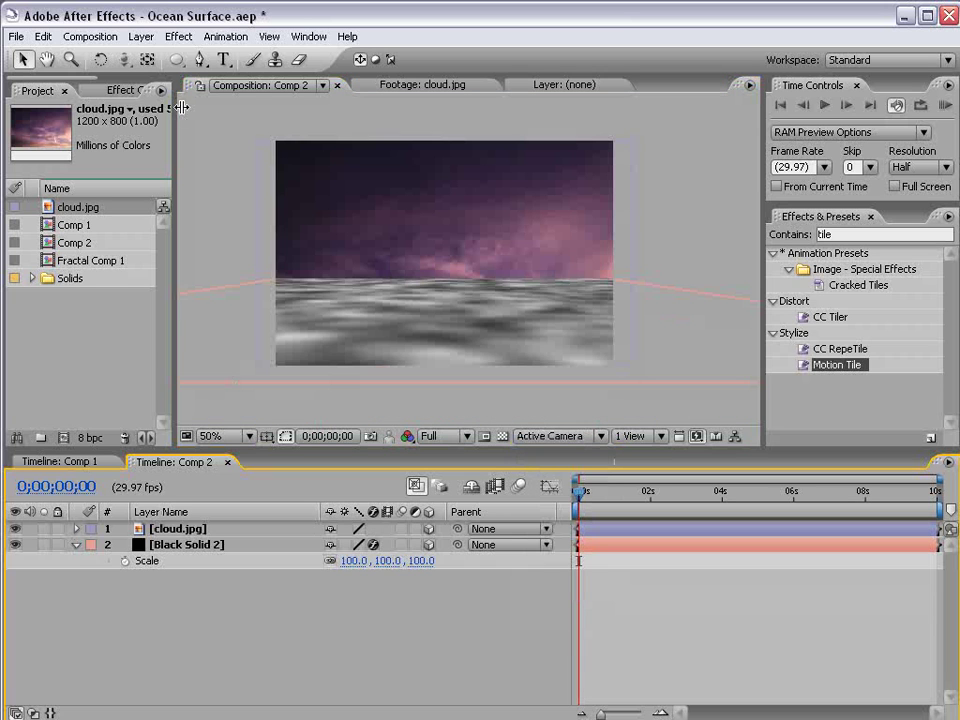
Add a new camera to the composition with the 35mm preset.
{"action": "left_click", "coordinate": [141, 36]}
{"action": "mouse_move", "coordinate": [148, 62]}
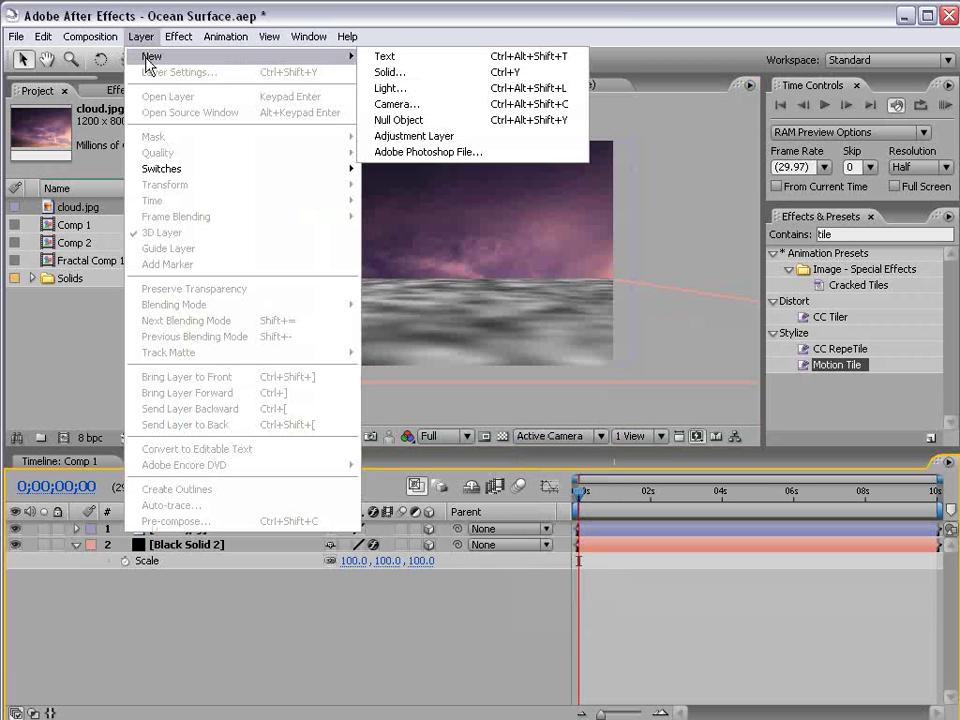
{"action": "left_click", "coordinate": [400, 104]}
{"action": "left_click", "coordinate": [432, 180]}
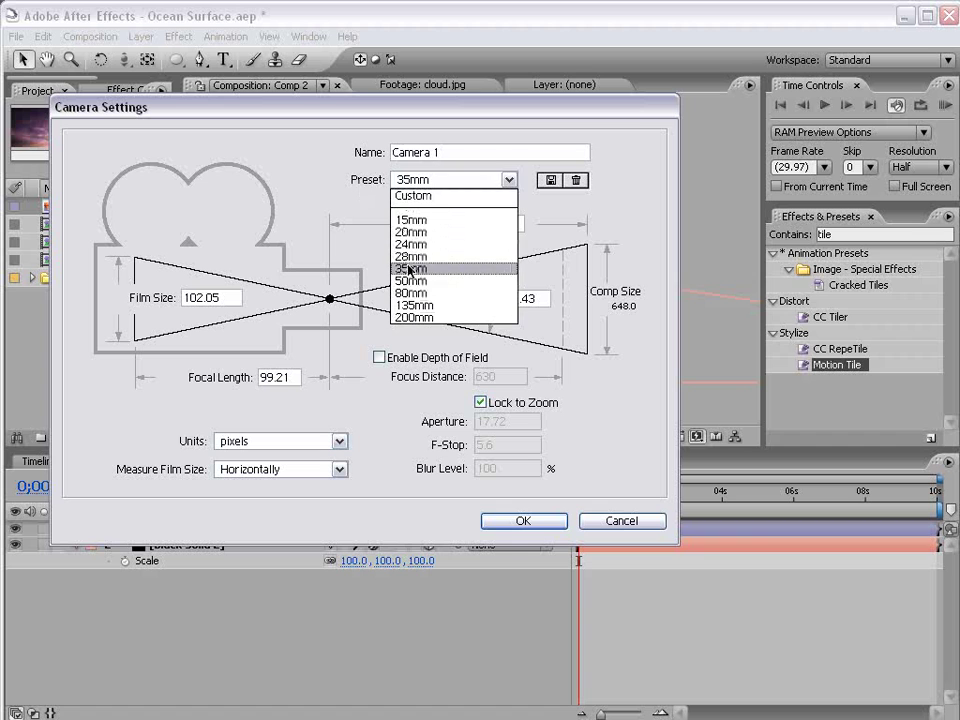
{"action": "left_click", "coordinate": [453, 270]}
{"action": "left_click", "coordinate": [523, 520]}
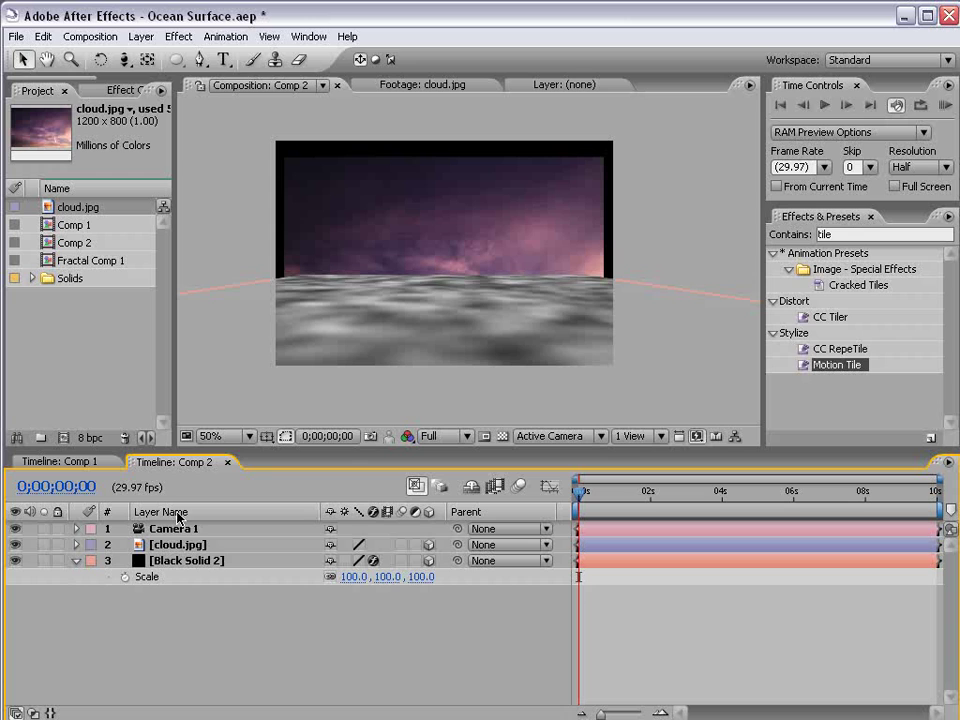
Raise the cloud layer until its bottom edge meets the horizon, and hide the noise solid.
{"action": "left_click", "coordinate": [175, 553]}
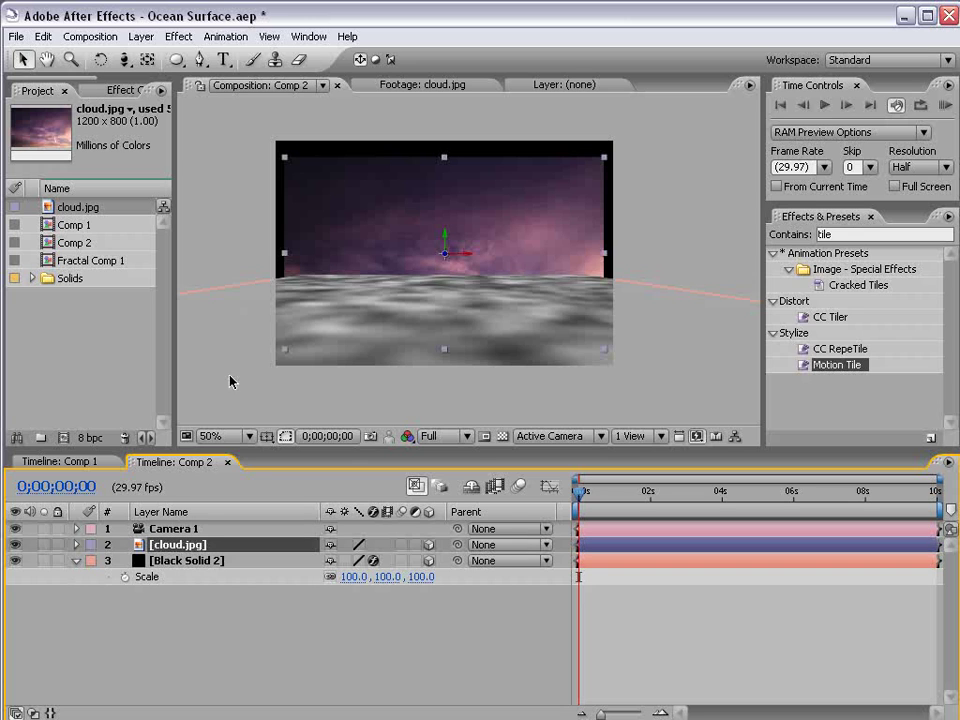
{"action": "left_click_drag", "start_coordinate": [447, 247], "coordinate": [448, 100]}
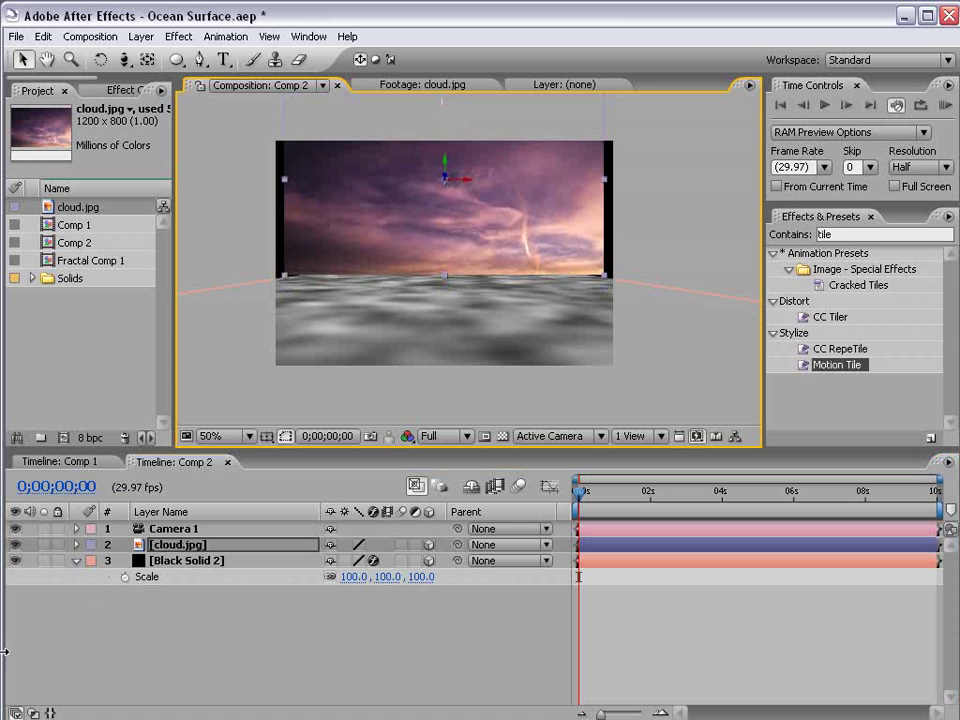
{"action": "left_click", "coordinate": [15, 560]}
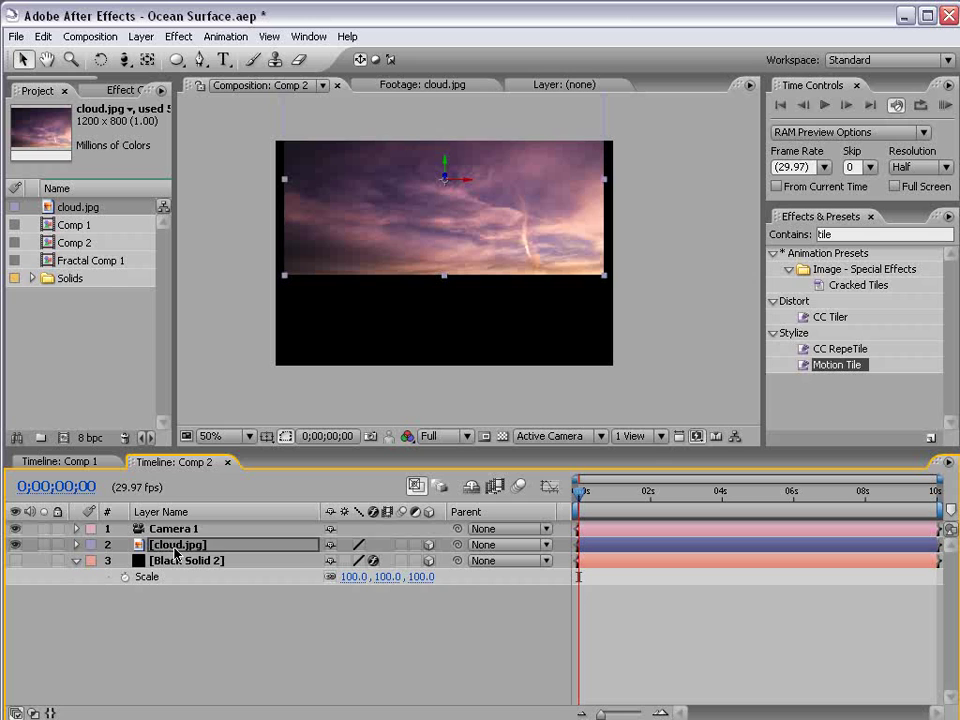
Duplicate the cloud layer, flip the copy upside down and move it below the original as a mirrored reflection.
{"action": "left_click", "coordinate": [43, 36]}
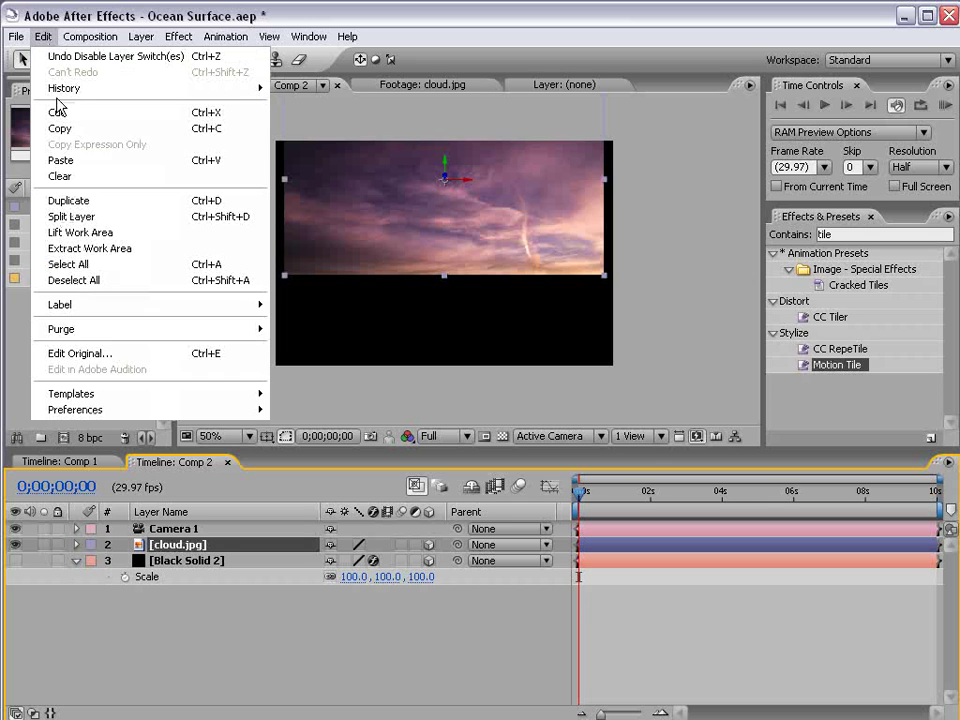
{"action": "left_click", "coordinate": [66, 201]}
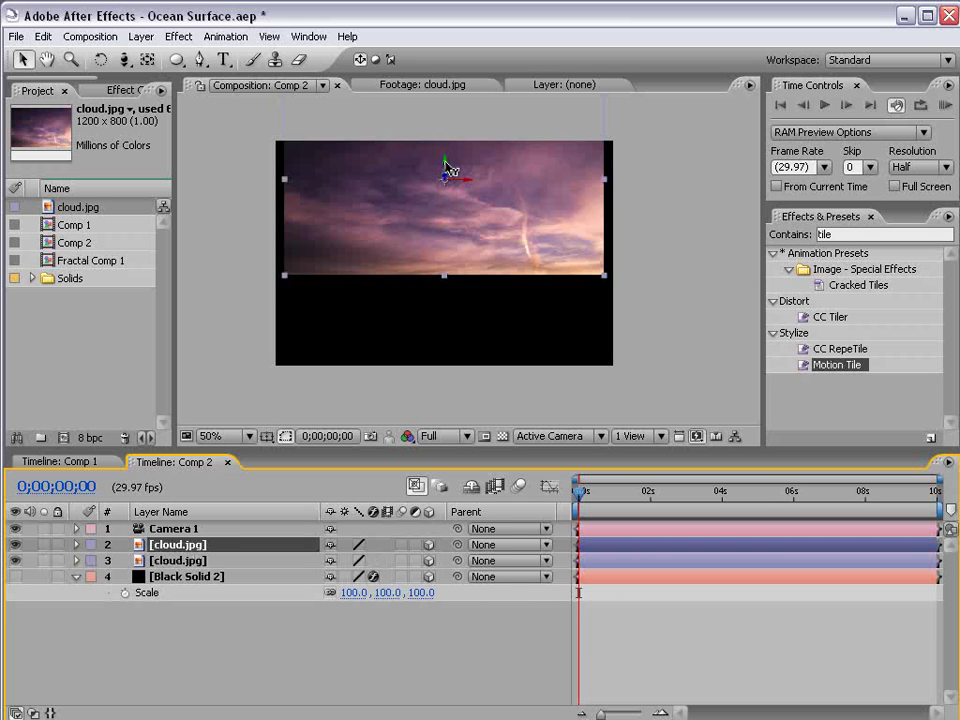
{"action": "left_click_drag", "start_coordinate": [449, 171], "coordinate": [455, 361]}
{"action": "key", "text": "w"}
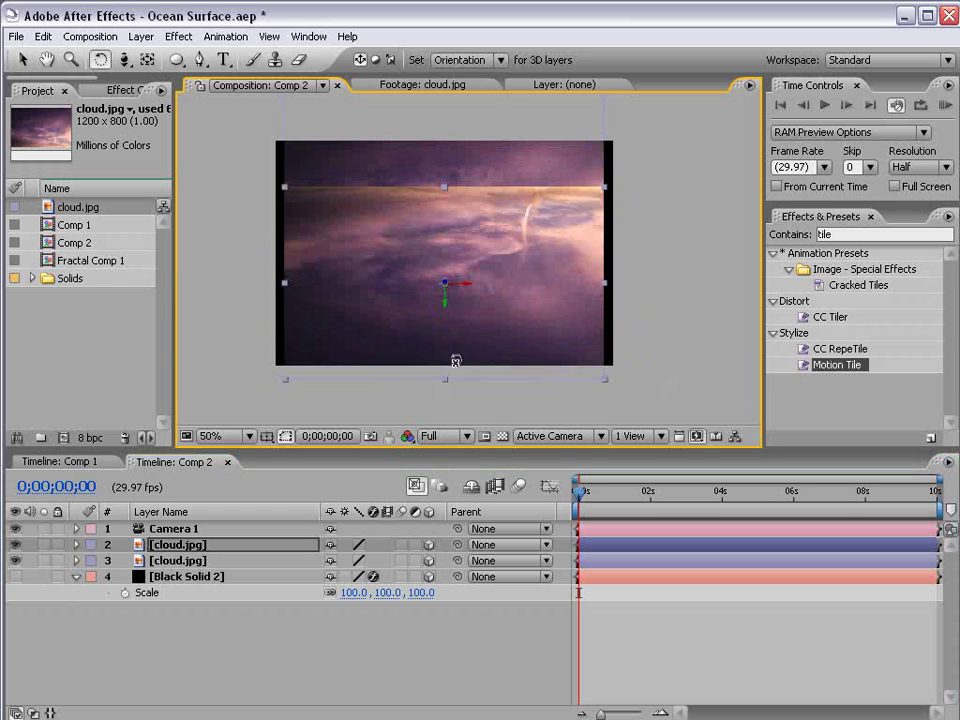
{"action": "key", "text": "v"}
{"action": "left_click_drag", "start_coordinate": [449, 297], "coordinate": [425, 470]}
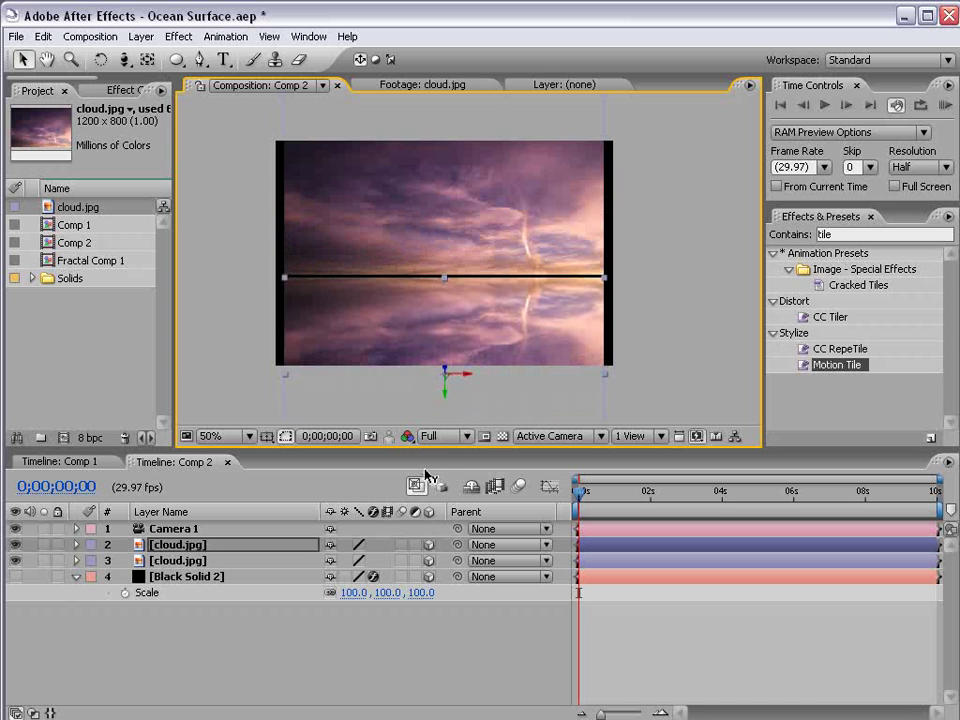
Nudge the flipped cloud copy upward until it meets the original at the horizon without a gap.
{"action": "key", "text": "Up"}
{"action": "key", "text": "Up"}
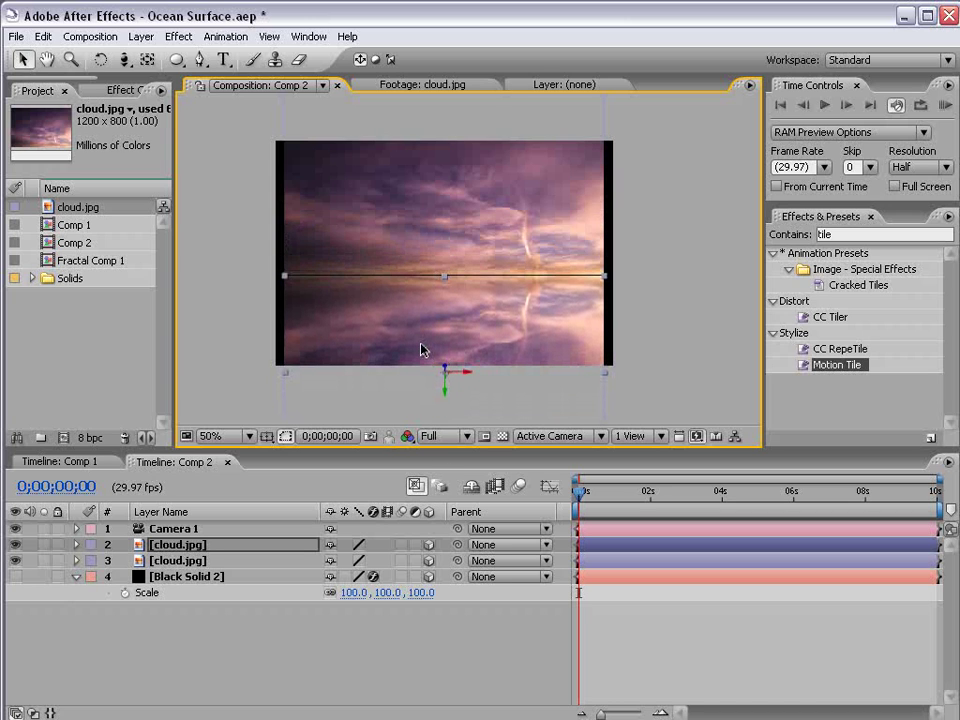
{"action": "key", "text": "Up"}
{"action": "left_click", "coordinate": [640, 306]}
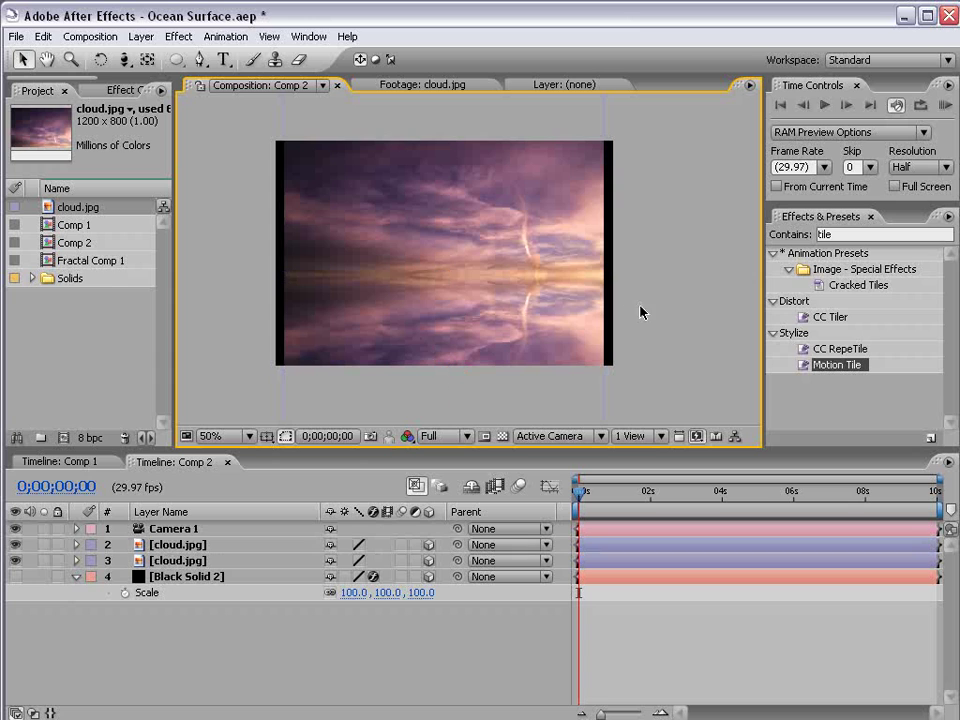
{"action": "scroll", "coordinate": [480, 311], "scroll_direction": "up", "scroll_amount": 1}
{"action": "scroll", "coordinate": [477, 312], "scroll_direction": "down", "scroll_amount": 1}
{"action": "left_click", "coordinate": [397, 370]}
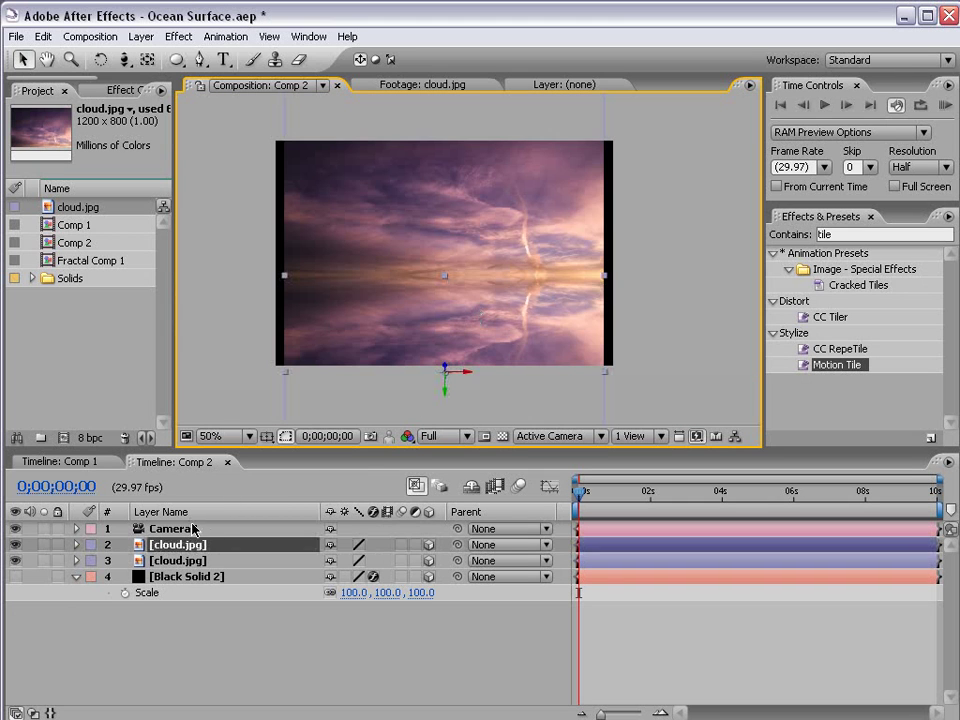
{"action": "left_click", "coordinate": [73, 640]}
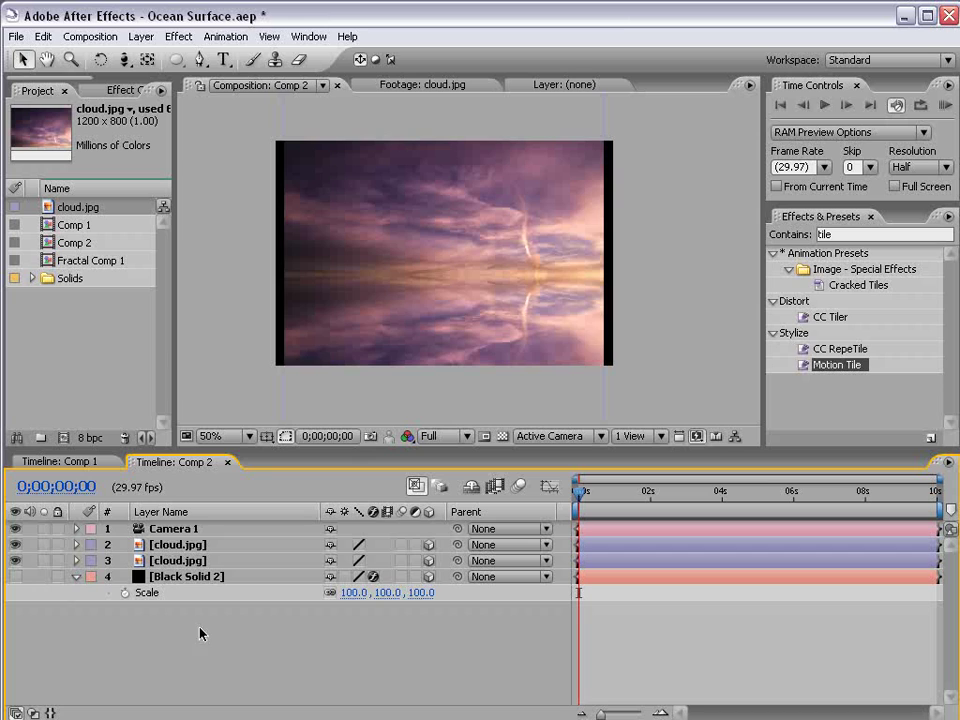
Make the noise solid visible again and rename it Fractal.
{"action": "left_click", "coordinate": [14, 577]}
{"action": "left_click", "coordinate": [190, 577]}
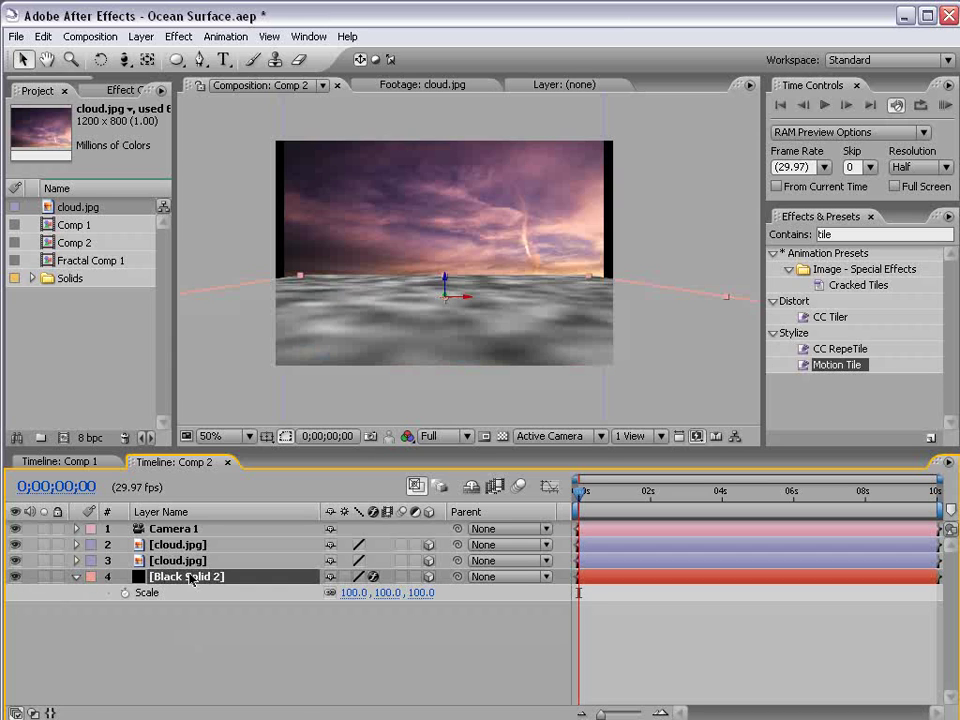
{"action": "key", "text": "Return"}
{"action": "type", "text": "Fractal"}
{"action": "key", "text": "Return"}
Pre-compose the Fractal layer as "Water map" with all attributes moved into the new composition, and hide the resulting layer.
{"action": "left_click", "coordinate": [141, 36]}
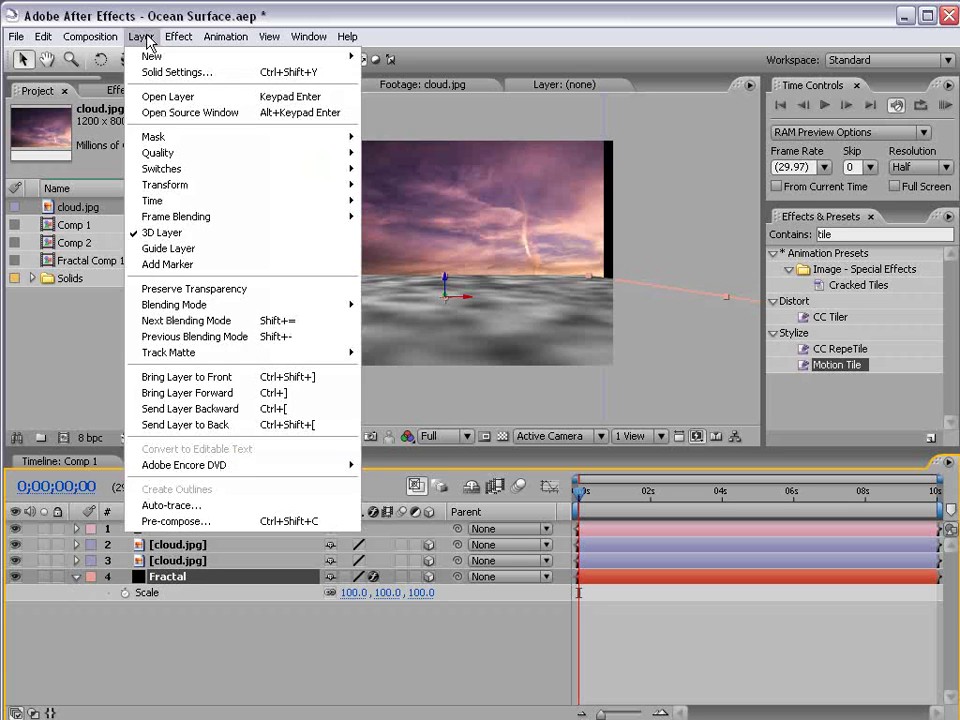
{"action": "left_click", "coordinate": [175, 521]}
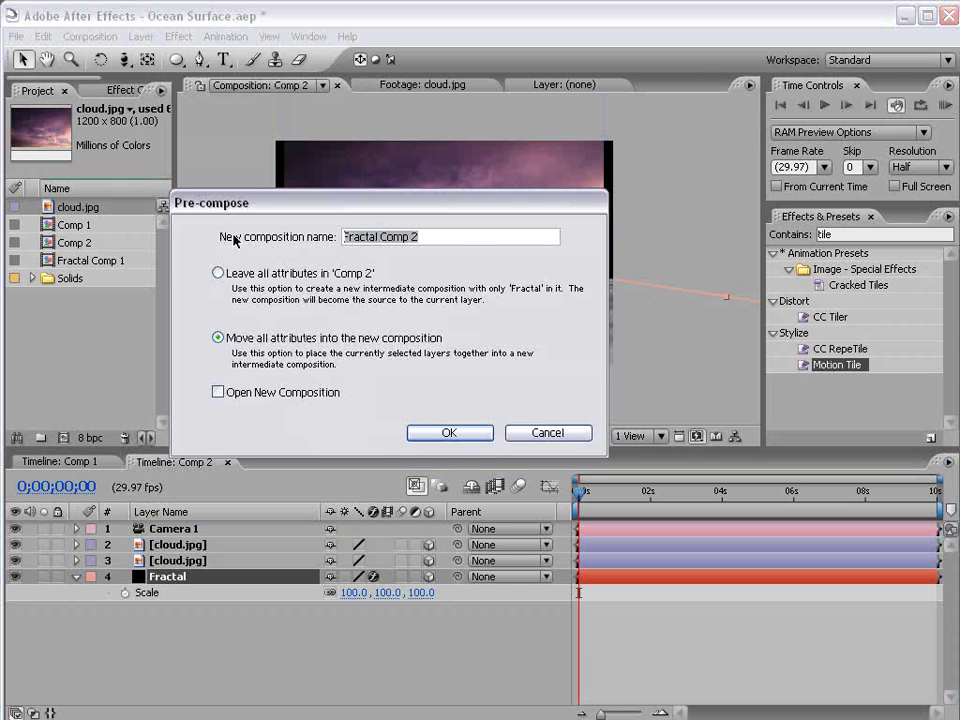
{"action": "type", "text": "Water map"}
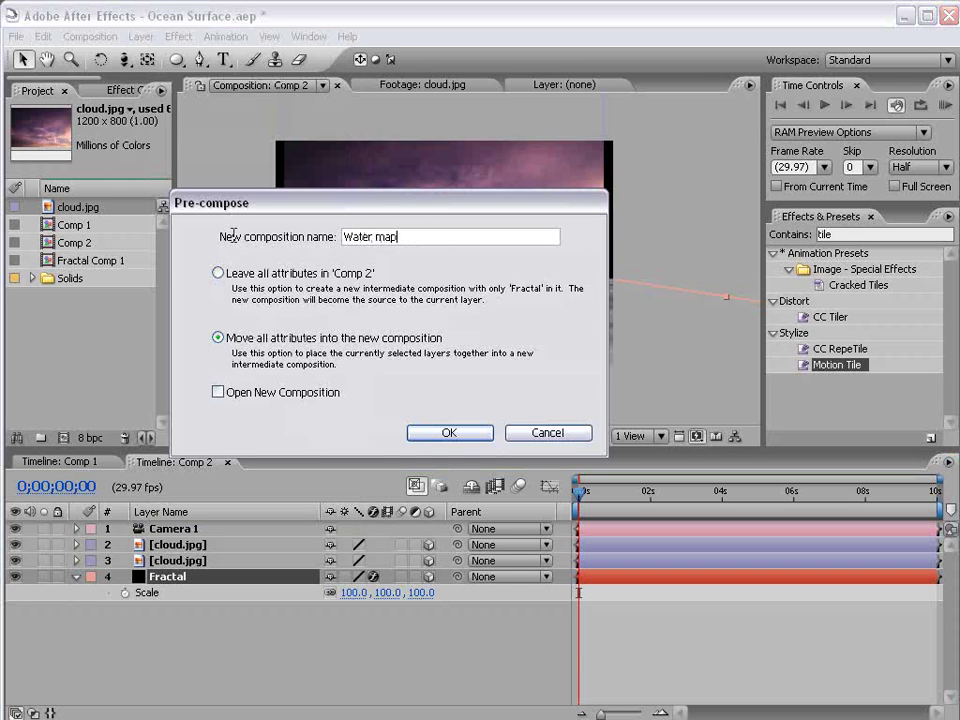
{"action": "left_click", "coordinate": [438, 434]}
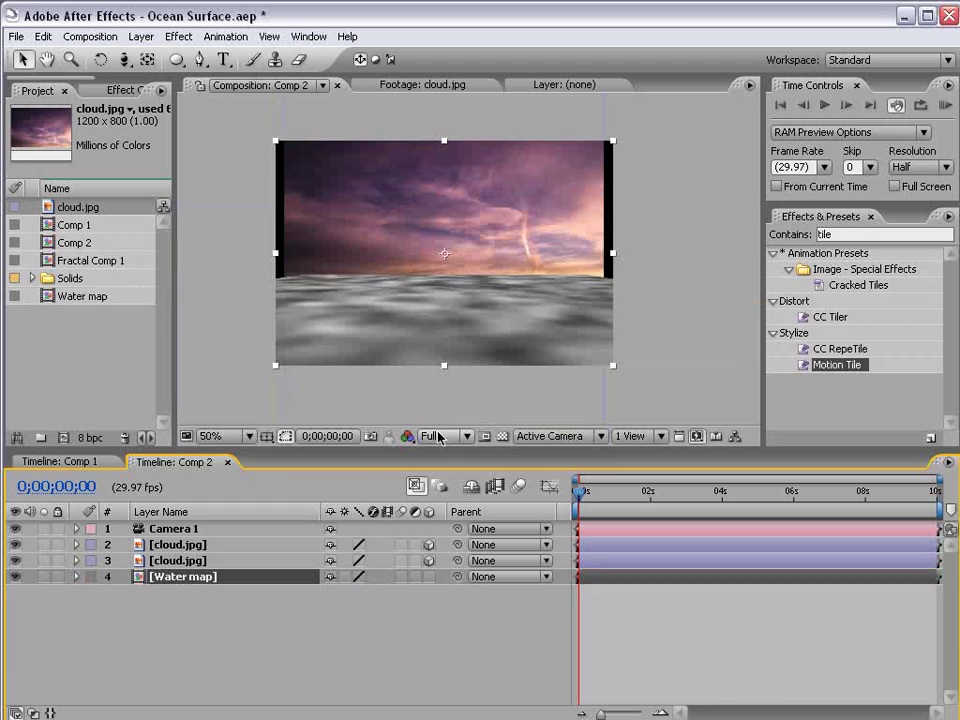
{"action": "left_click", "coordinate": [15, 577]}
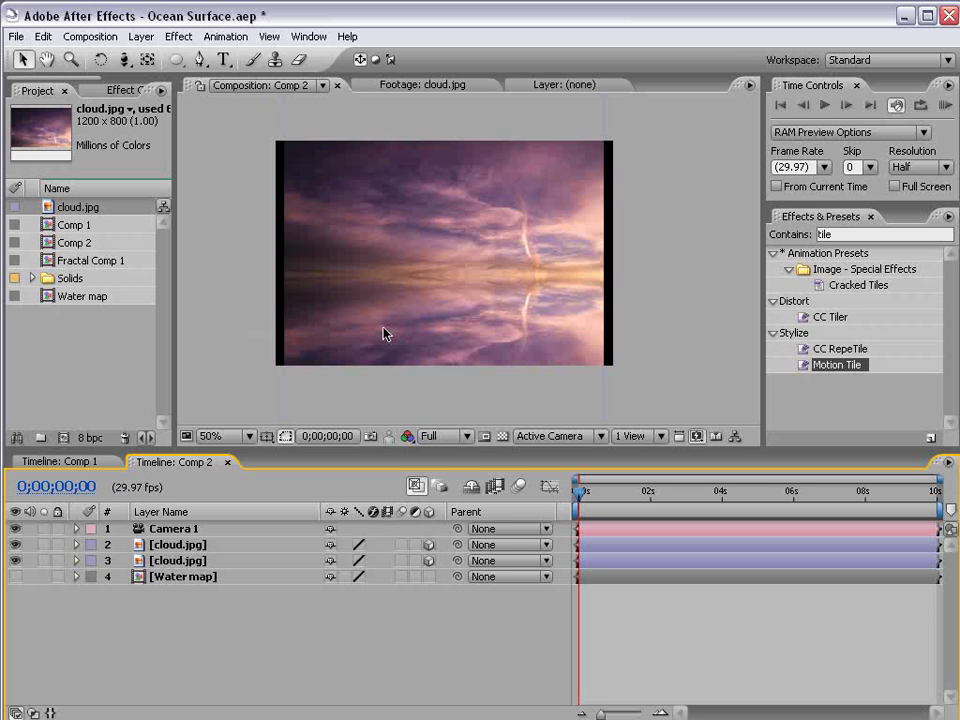
Add a new adjustment layer above everything and apply the Displacement Map effect to it.
{"action": "left_click", "coordinate": [141, 36]}
{"action": "mouse_move", "coordinate": [152, 56]}
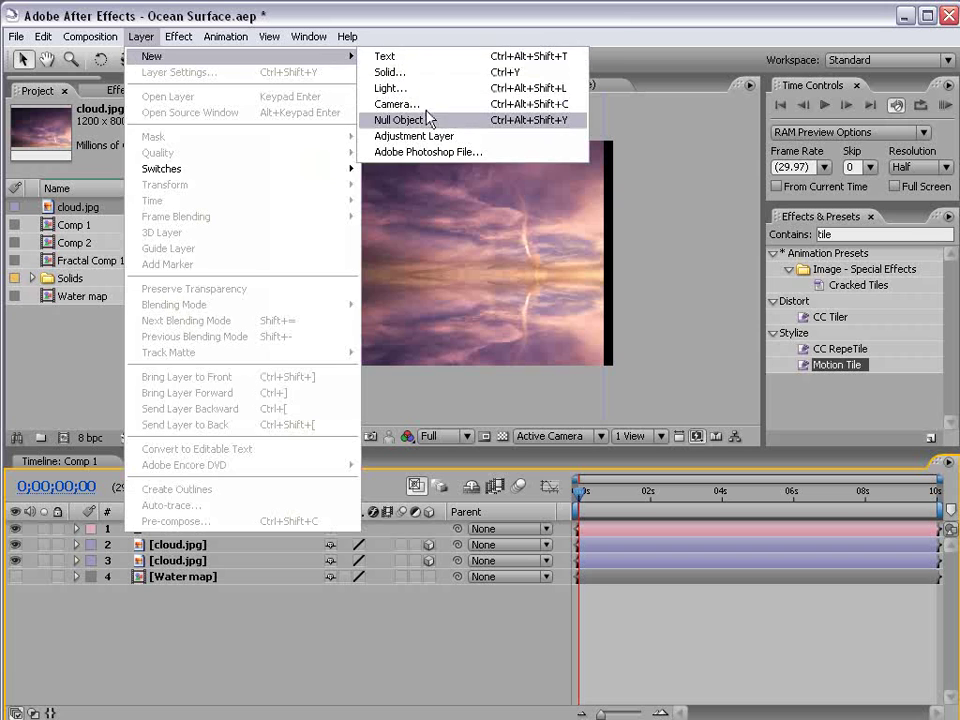
{"action": "left_click", "coordinate": [430, 135]}
{"action": "left_click", "coordinate": [182, 37]}
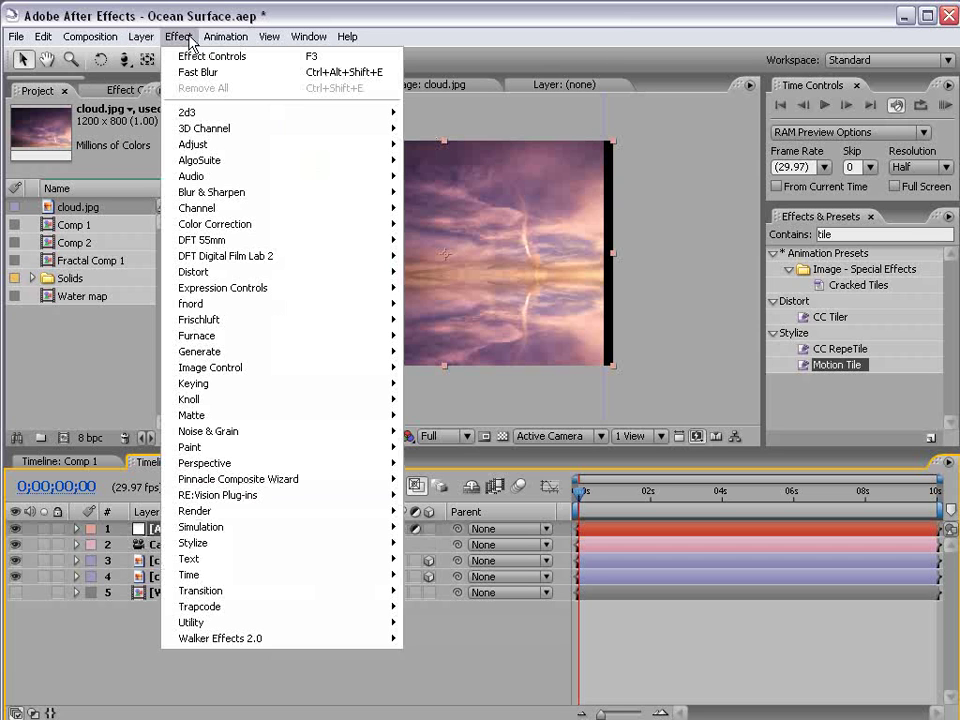
{"action": "mouse_move", "coordinate": [332, 272]}
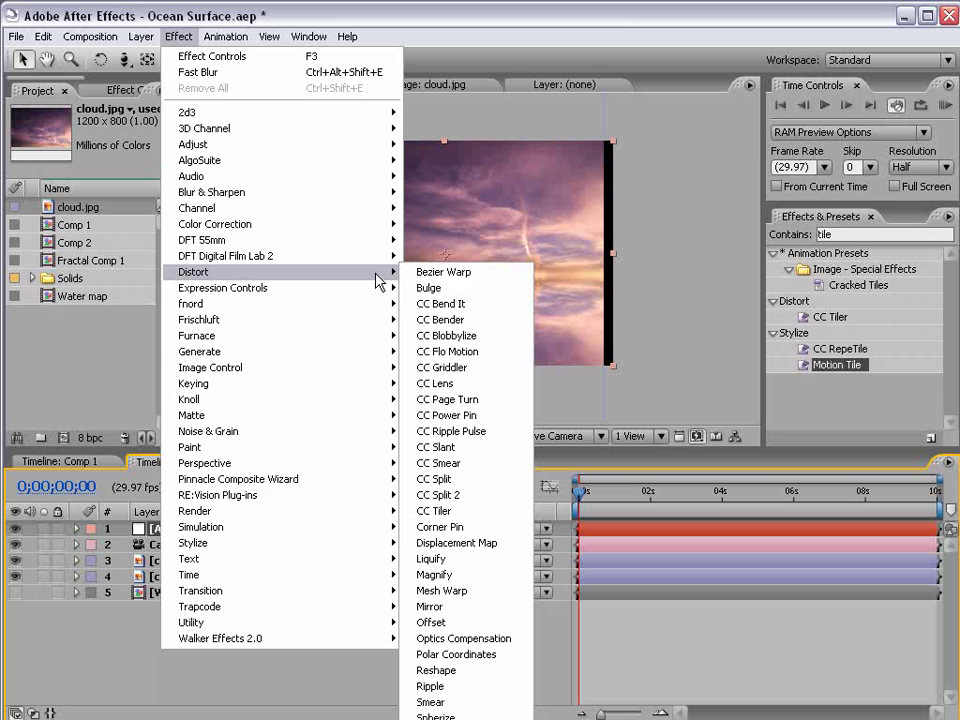
{"action": "left_click", "coordinate": [510, 543]}
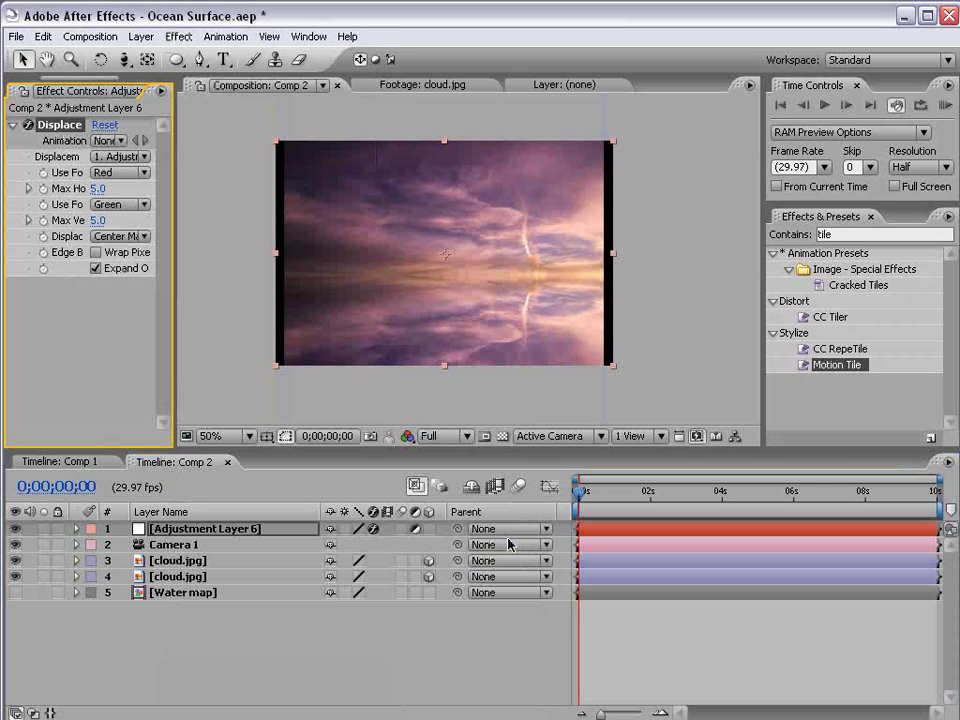
Use Water map as the displacement layer, with maximum horizontal displacement 50 and maximum vertical displacement 107.
{"action": "left_click_drag", "start_coordinate": [175, 155], "coordinate": [281, 186]}
{"action": "left_click", "coordinate": [176, 157]}
{"action": "left_click", "coordinate": [192, 203]}
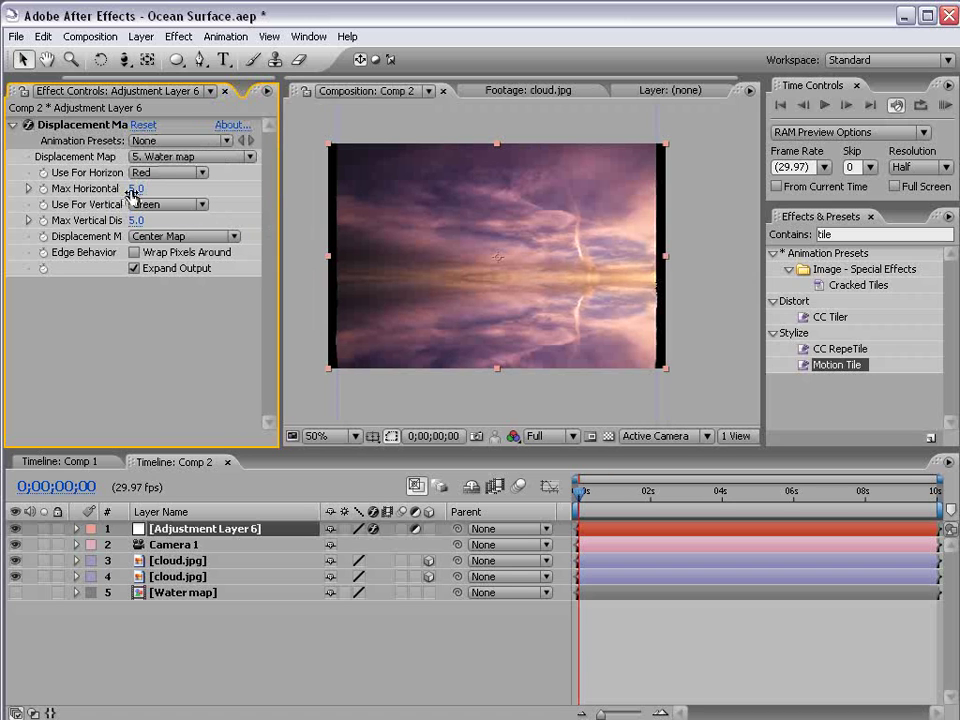
{"action": "left_click_drag", "start_coordinate": [135, 190], "coordinate": [202, 218]}
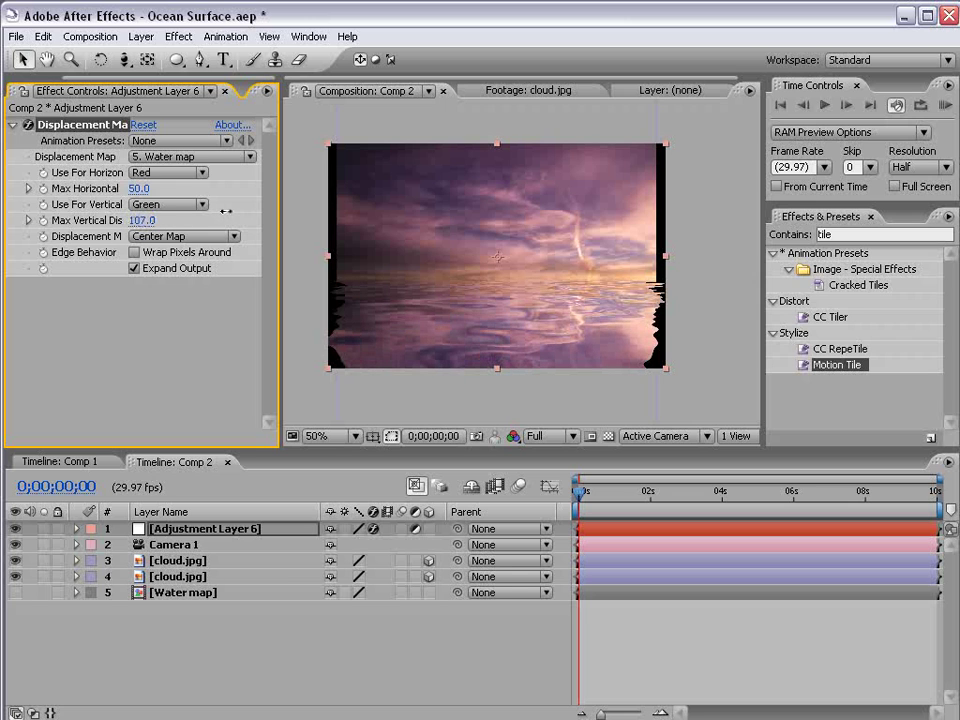
{"action": "left_click", "coordinate": [706, 333]}
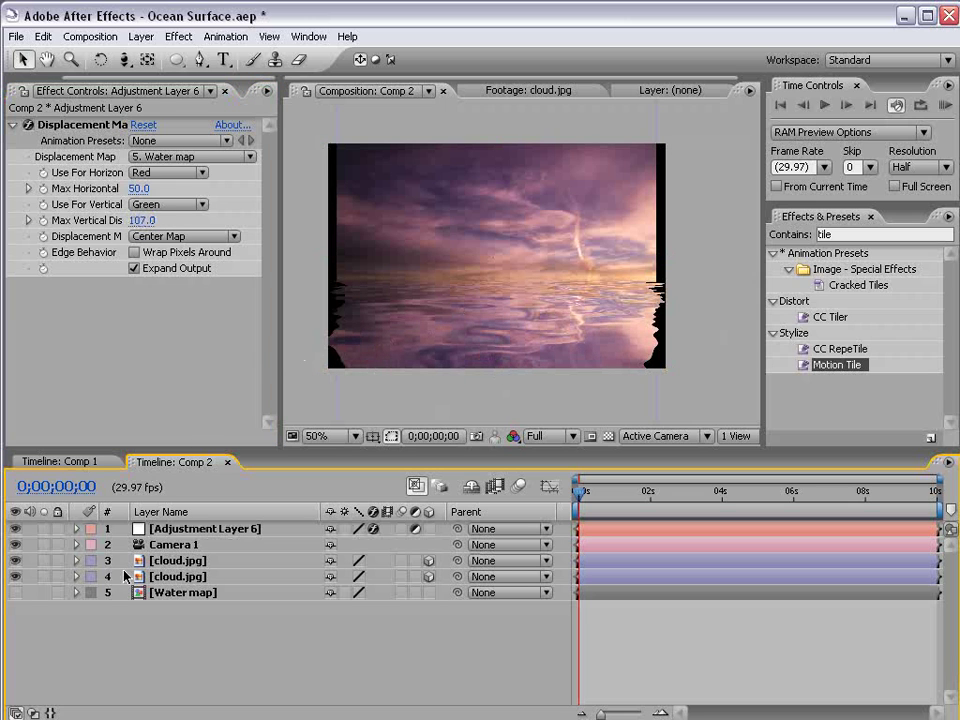
Reorder the flipped cloud layer beneath the upright one and rename the upright cloud layer Top.
{"action": "left_click", "coordinate": [180, 562]}
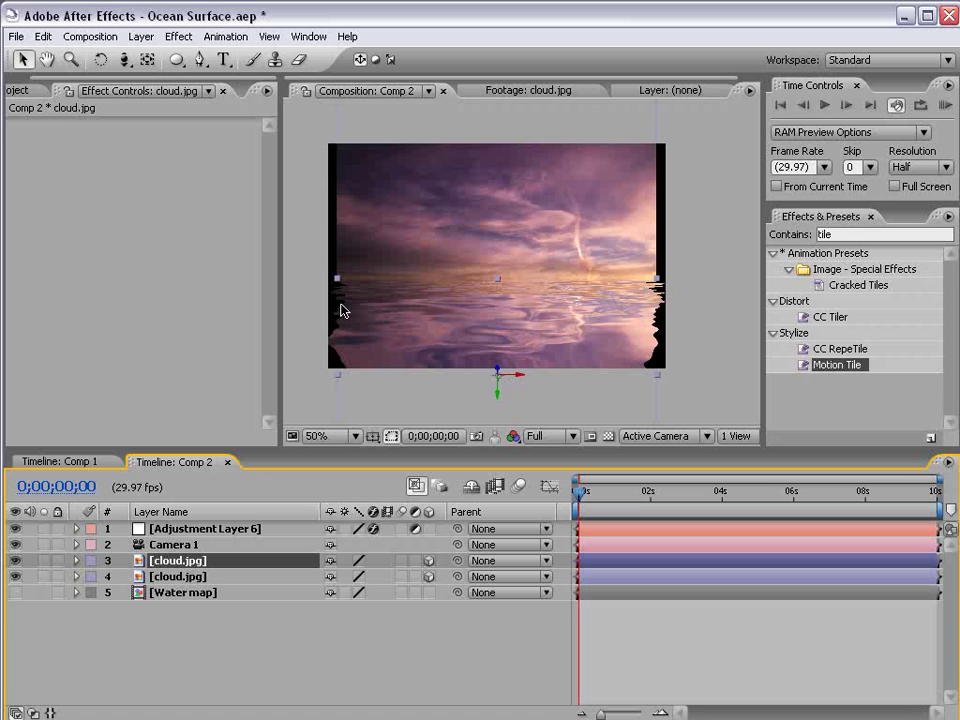
{"action": "left_click_drag", "start_coordinate": [188, 564], "coordinate": [181, 588]}
{"action": "left_click", "coordinate": [169, 564]}
{"action": "key", "text": "Return"}
{"action": "type", "text": "Top"}
{"action": "key", "text": "Return"}
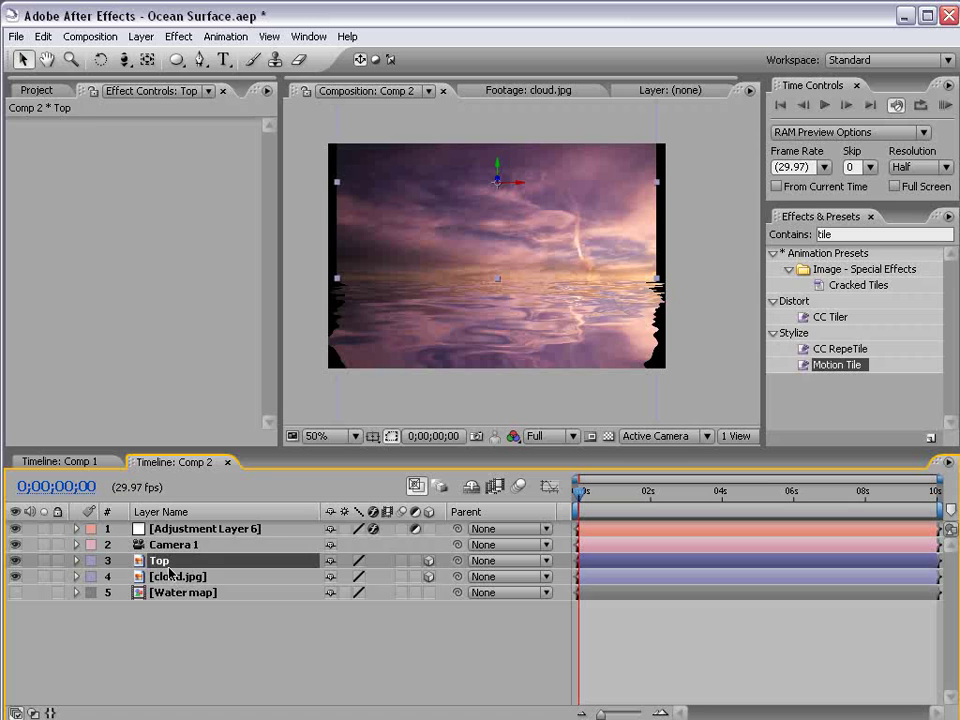
Rename the flipped cloud layer Bottom.
{"action": "left_click", "coordinate": [169, 576]}
{"action": "key", "text": "Return"}
{"action": "type", "text": "Bot"}
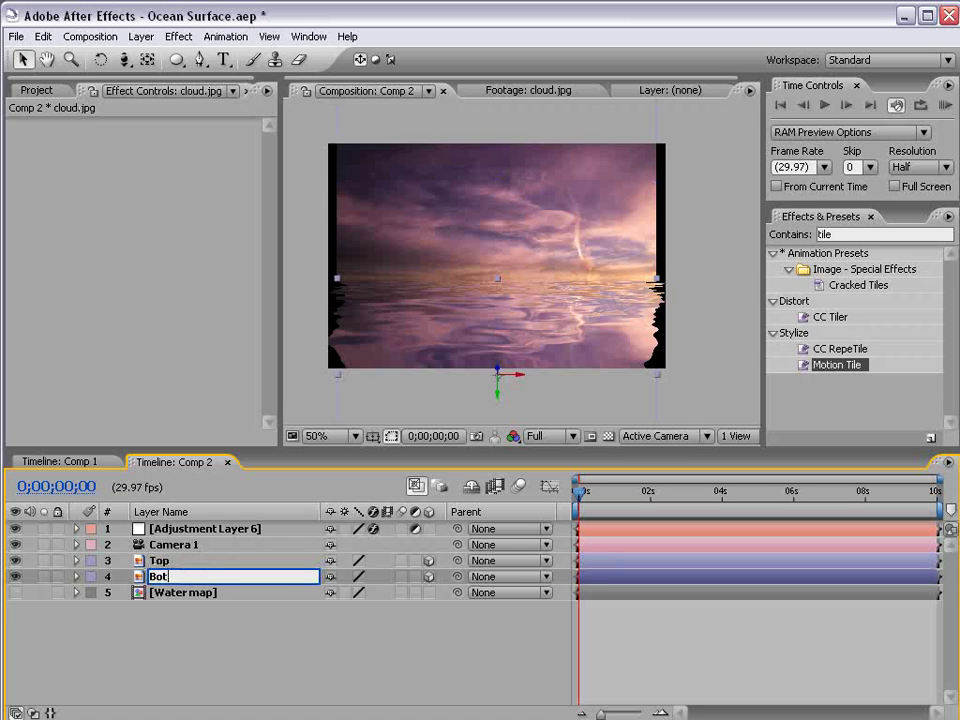
{"action": "type", "text": "tom"}
{"action": "key", "text": "Return"}
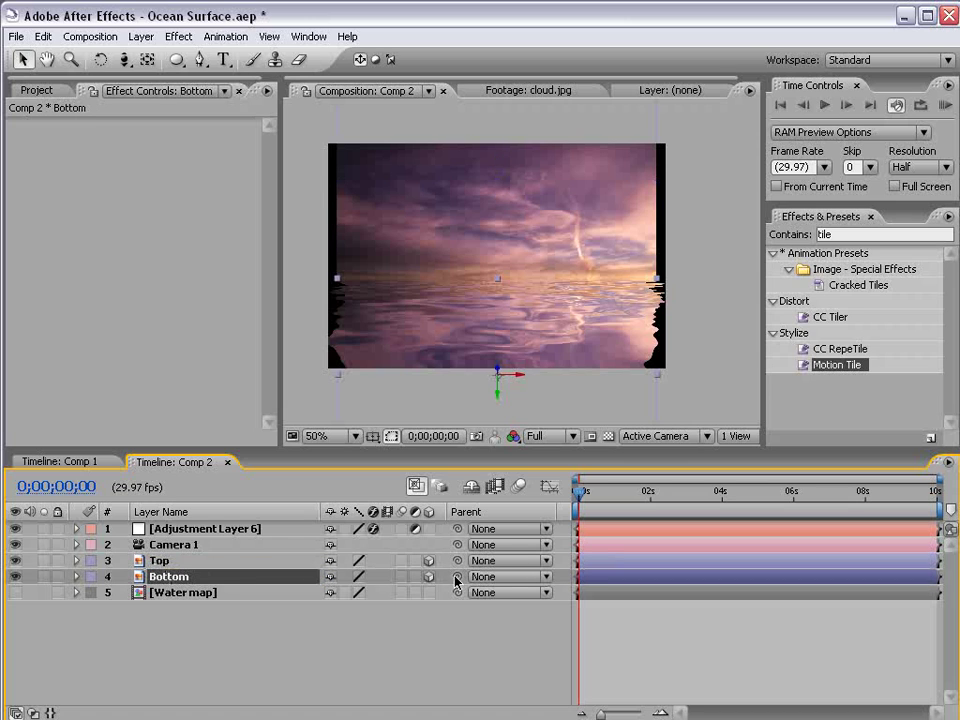
Parent the Bottom layer to Top, test the link by shifting Top sideways, and undo the shift.
{"action": "left_click_drag", "start_coordinate": [460, 578], "coordinate": [160, 561]}
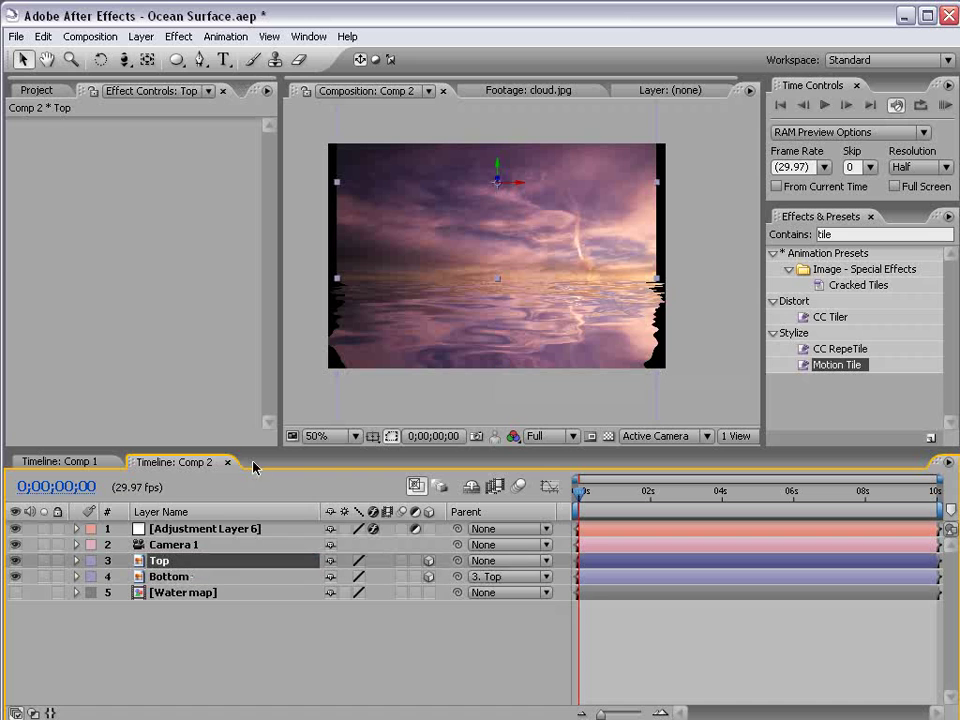
{"action": "left_click_drag", "start_coordinate": [514, 186], "coordinate": [533, 188]}
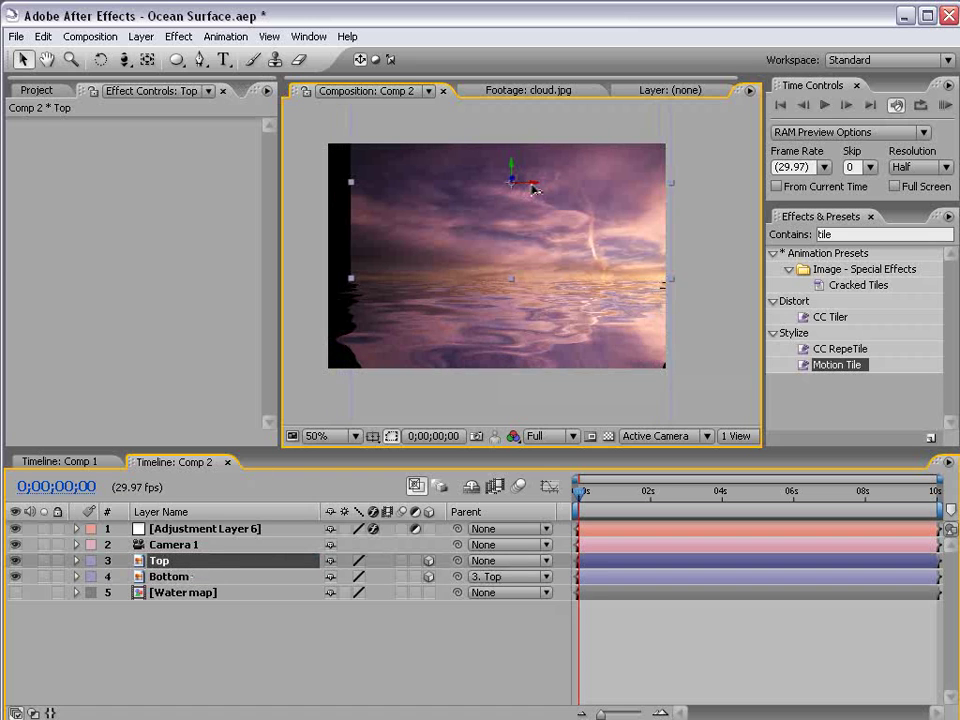
{"action": "key", "text": "ctrl+z"}
Rename the adjustment layer Displace and place it between the Top and Bottom layers.
{"action": "left_click", "coordinate": [108, 526]}
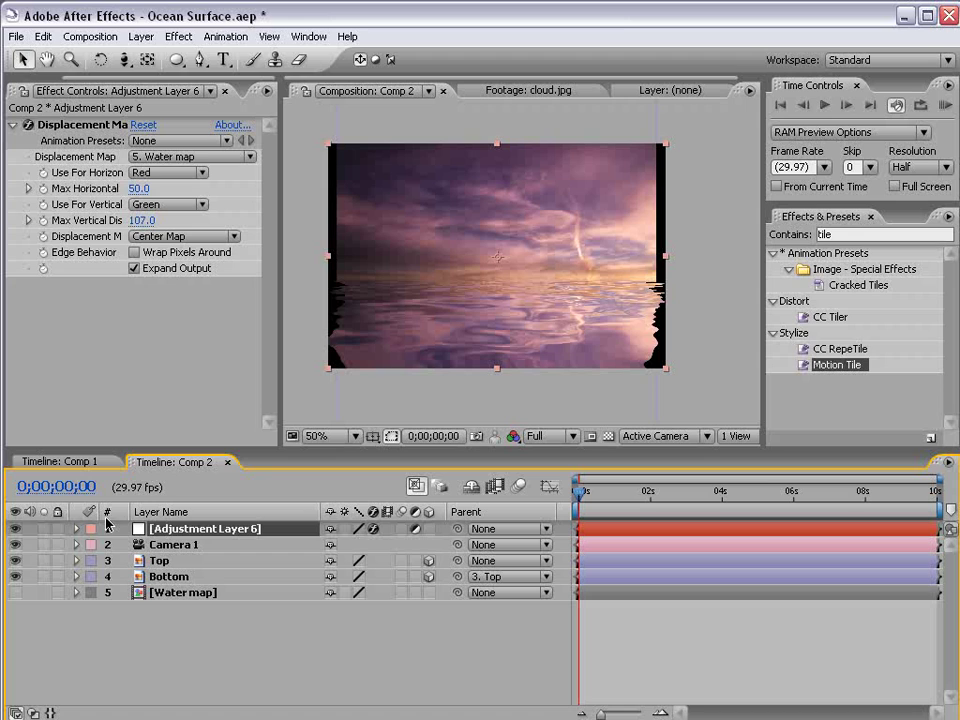
{"action": "key", "text": "Return"}
{"action": "type", "text": "Dis"}
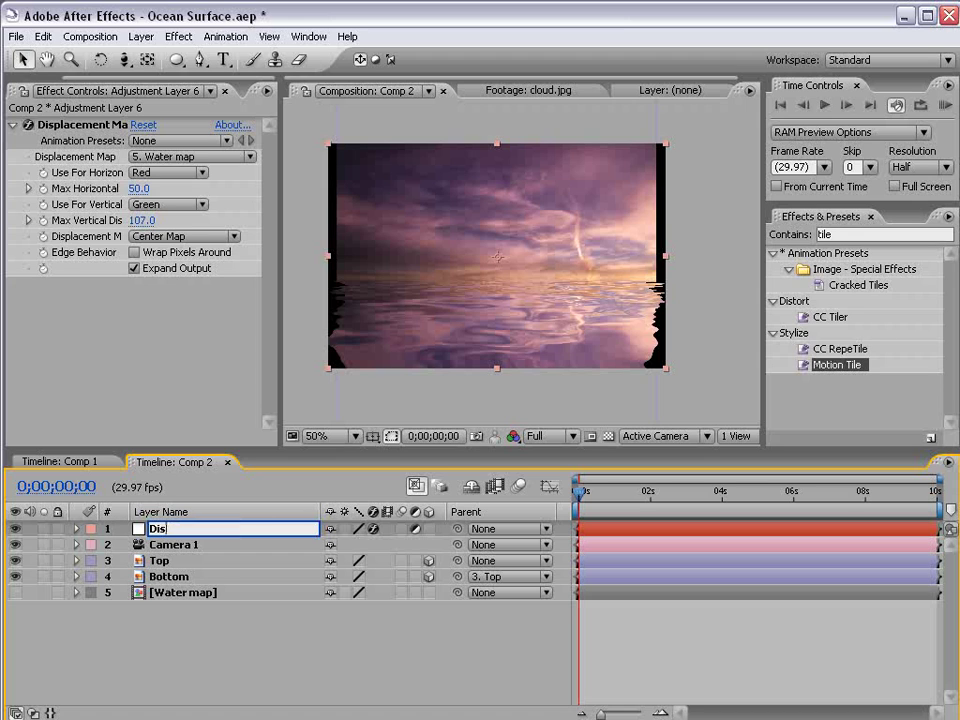
{"action": "type", "text": "place"}
{"action": "key", "text": "Return"}
{"action": "left_click_drag", "start_coordinate": [178, 536], "coordinate": [170, 570]}
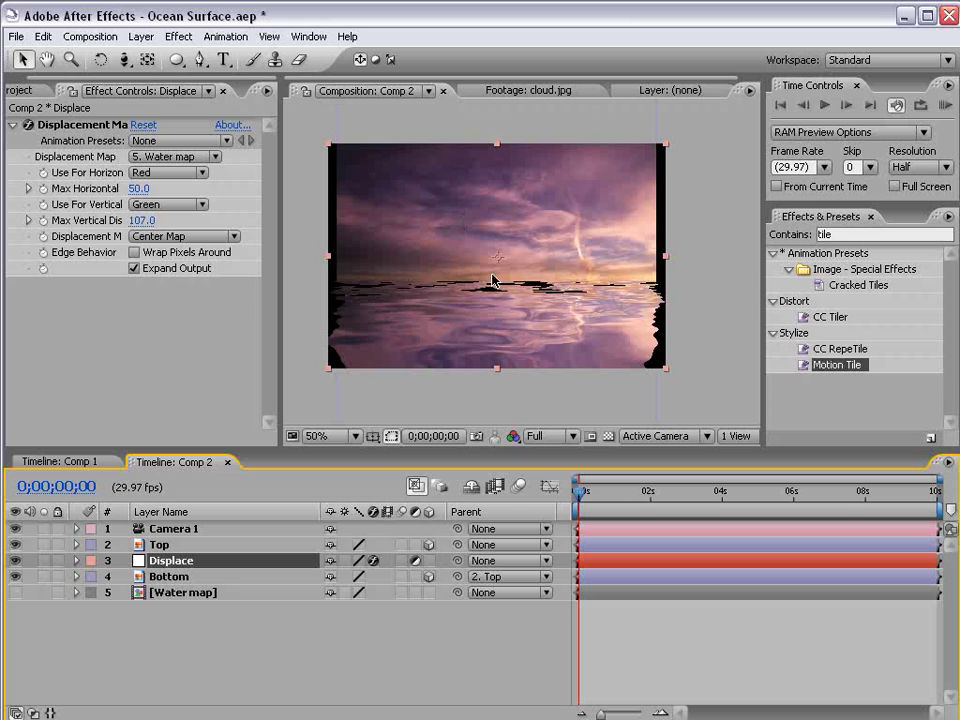
{"action": "key", "text": "period"}
{"action": "key", "text": "comma"}
Find the Motion Tile effect by searching for "tile" and apply it to the Bottom layer.
{"action": "left_click", "coordinate": [191, 581]}
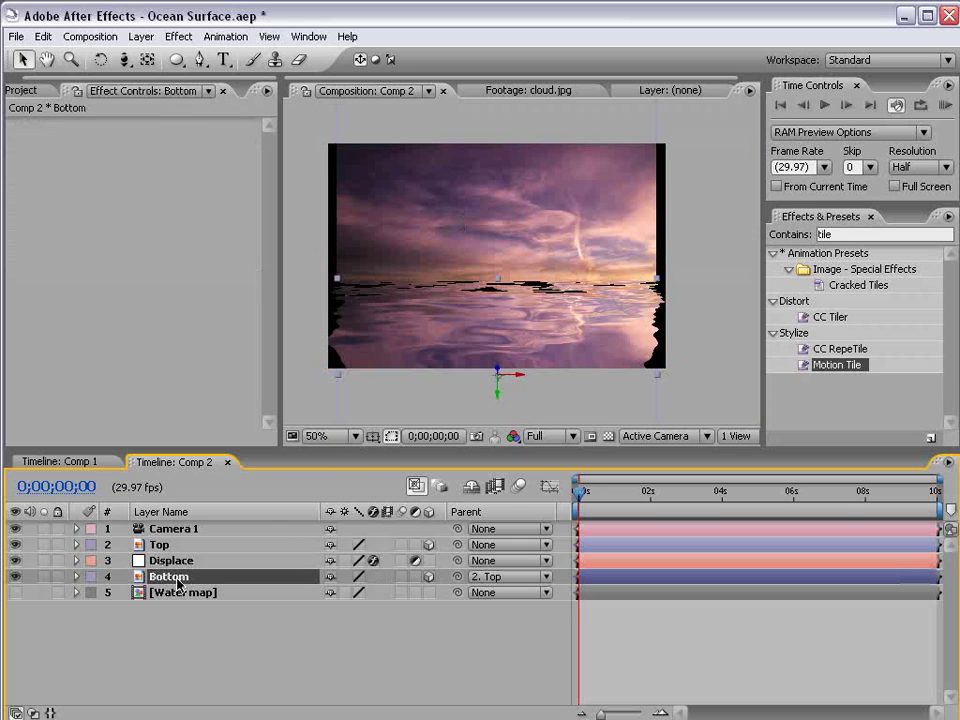
{"action": "left_click", "coordinate": [818, 234]}
{"action": "type", "text": "til"}
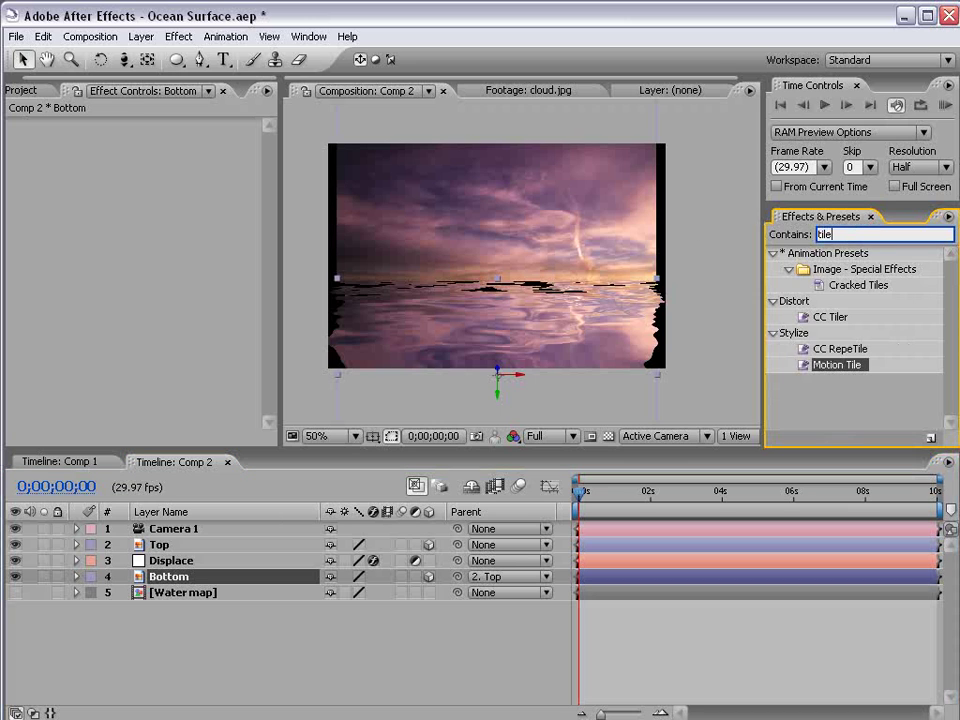
{"action": "left_click", "coordinate": [825, 406]}
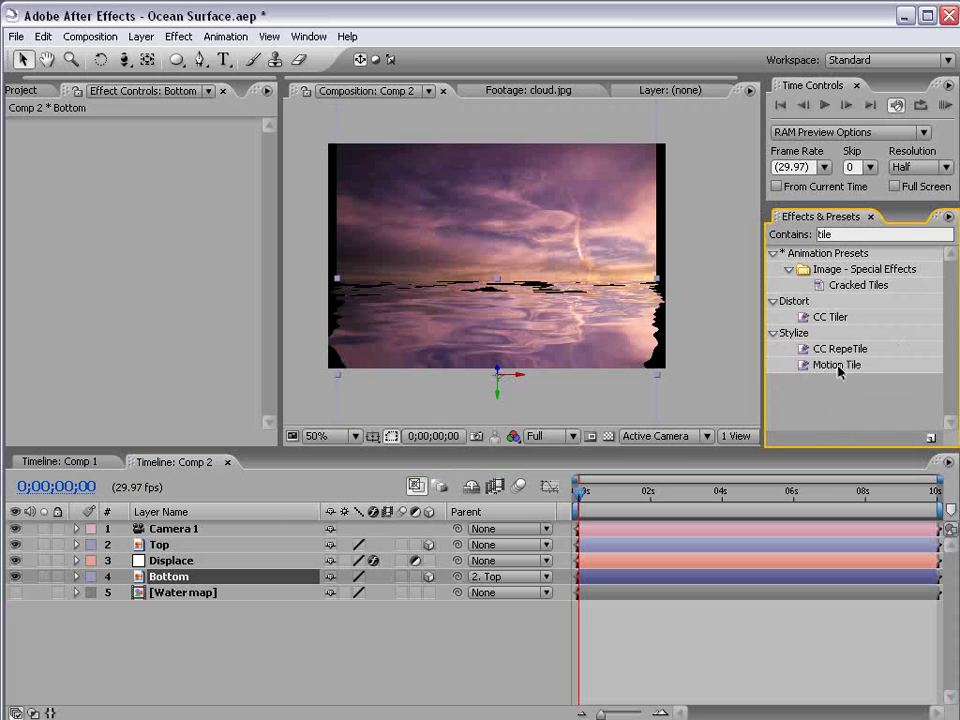
{"action": "left_click_drag", "start_coordinate": [838, 366], "coordinate": [160, 577]}
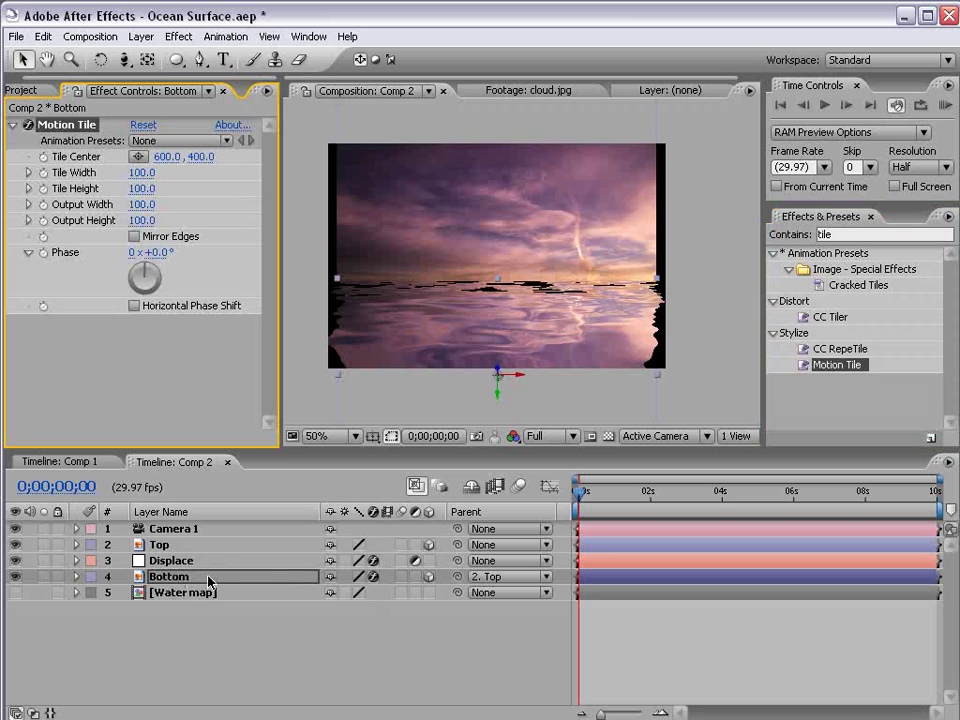
Set the Motion Tile output height to 150 and enable Mirror Edges on the Bottom layer.
{"action": "left_click", "coordinate": [141, 220]}
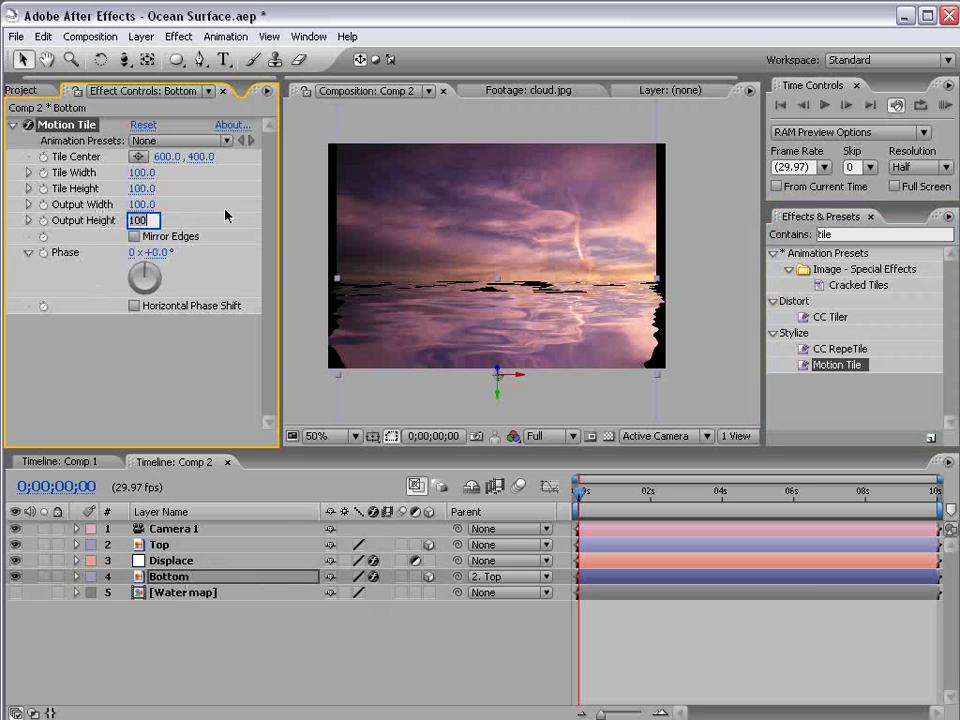
{"action": "type", "text": "150"}
{"action": "key", "text": "Return"}
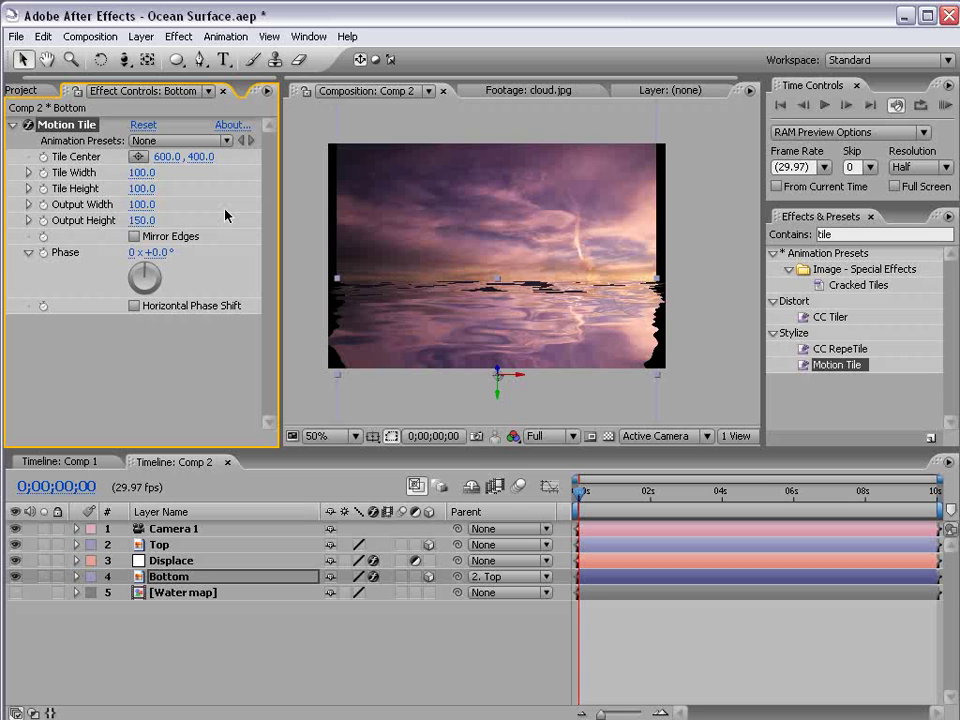
{"action": "left_click", "coordinate": [135, 236]}
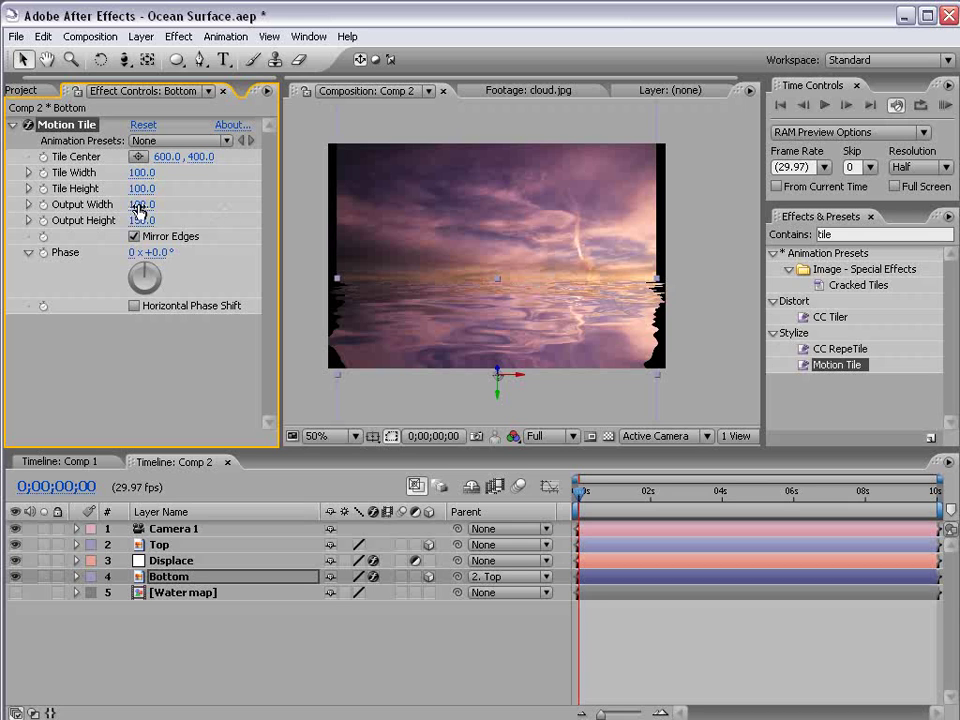
{"action": "left_click", "coordinate": [606, 625]}
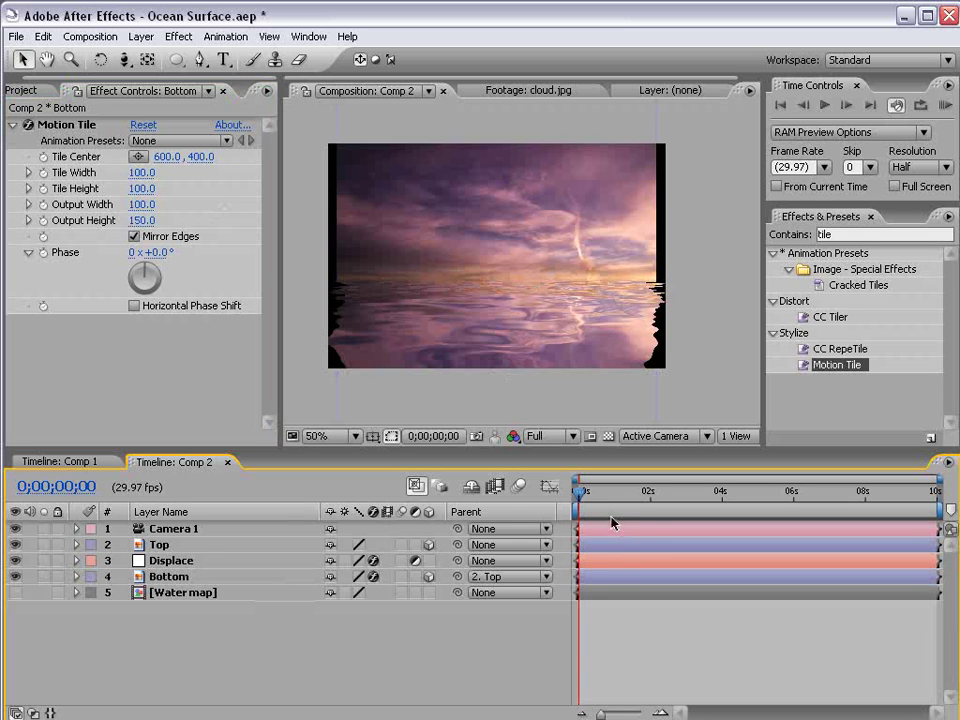
Test the water at the first frame by orbiting the camera, and enable Collapse Transformations on the Water map layer.
{"action": "left_click_drag", "start_coordinate": [587, 496], "coordinate": [574, 498]}
{"action": "key", "text": "c"}
{"action": "mouse_move", "coordinate": [486, 331]}
{"action": "left_mouse_down"}
{"action": "mouse_move", "coordinate": [499, 302]}
{"action": "mouse_move", "coordinate": [476, 330]}
{"action": "mouse_move", "coordinate": [500, 323]}
{"action": "left_mouse_up"}
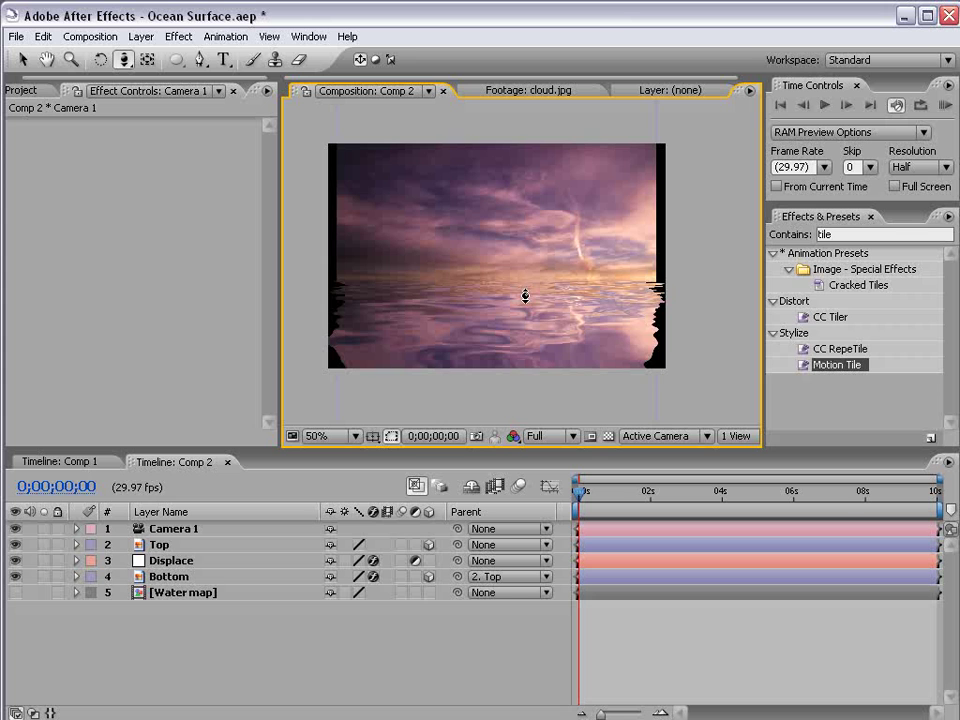
{"action": "left_click_drag", "start_coordinate": [554, 291], "coordinate": [579, 291]}
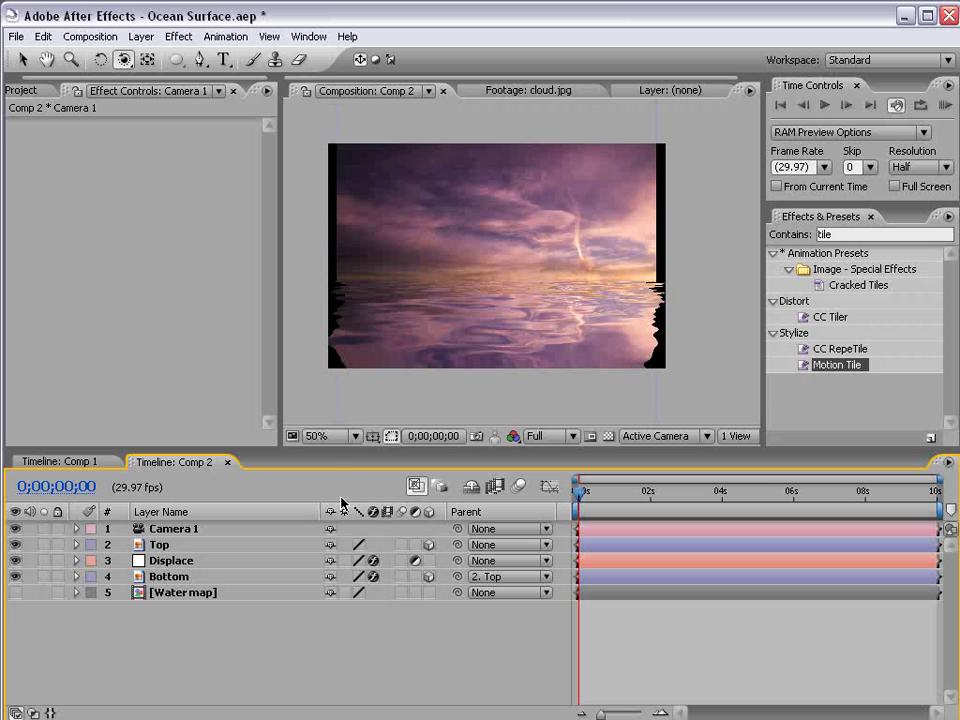
{"action": "left_click", "coordinate": [199, 594]}
{"action": "left_click", "coordinate": [346, 593]}
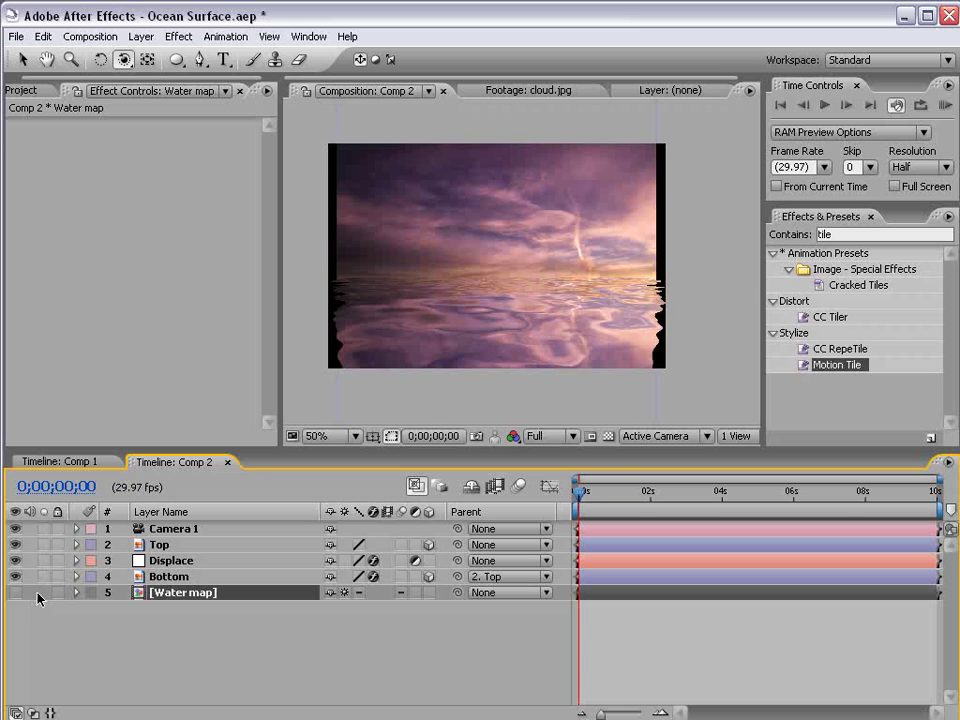
Solo the Water map layer and orbit the camera to compare it with Collapse Transformations on and off.
{"action": "left_click", "coordinate": [15, 593]}
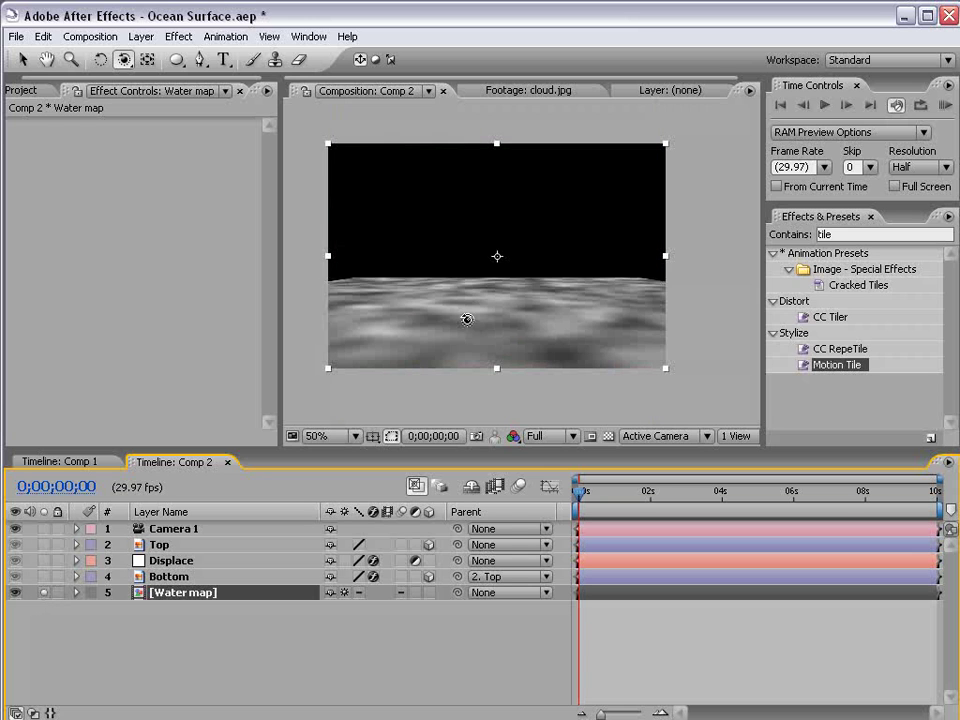
{"action": "left_click_drag", "start_coordinate": [546, 292], "coordinate": [492, 308]}
{"action": "key", "text": "ctrl+z"}
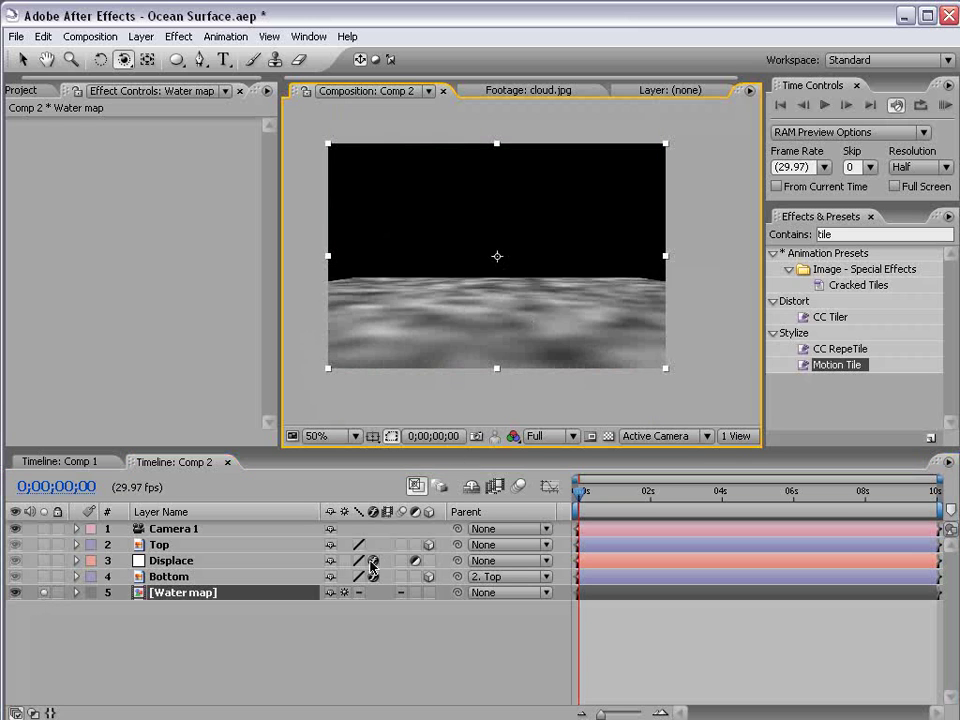
{"action": "left_click", "coordinate": [344, 594]}
{"action": "left_click", "coordinate": [358, 577]}
{"action": "left_click", "coordinate": [479, 327]}
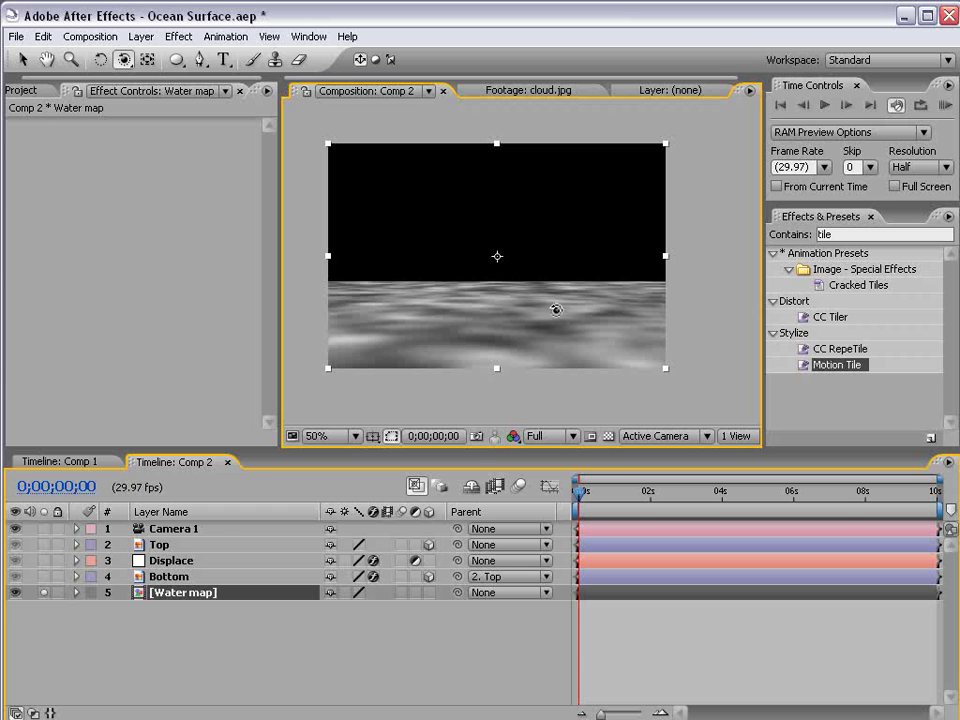
Unsolo the layers, test the full scene with Water map's Collapse Transformations back on by orbiting the camera, and undo the test changes.
{"action": "left_click", "coordinate": [43, 592]}
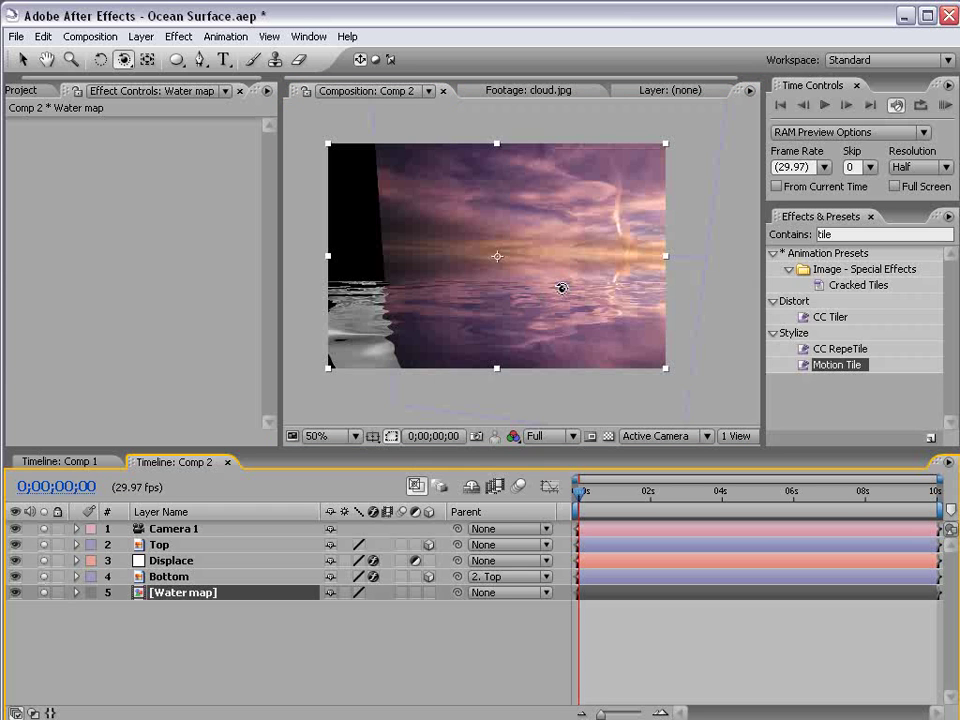
{"action": "left_click_drag", "start_coordinate": [561, 288], "coordinate": [583, 288]}
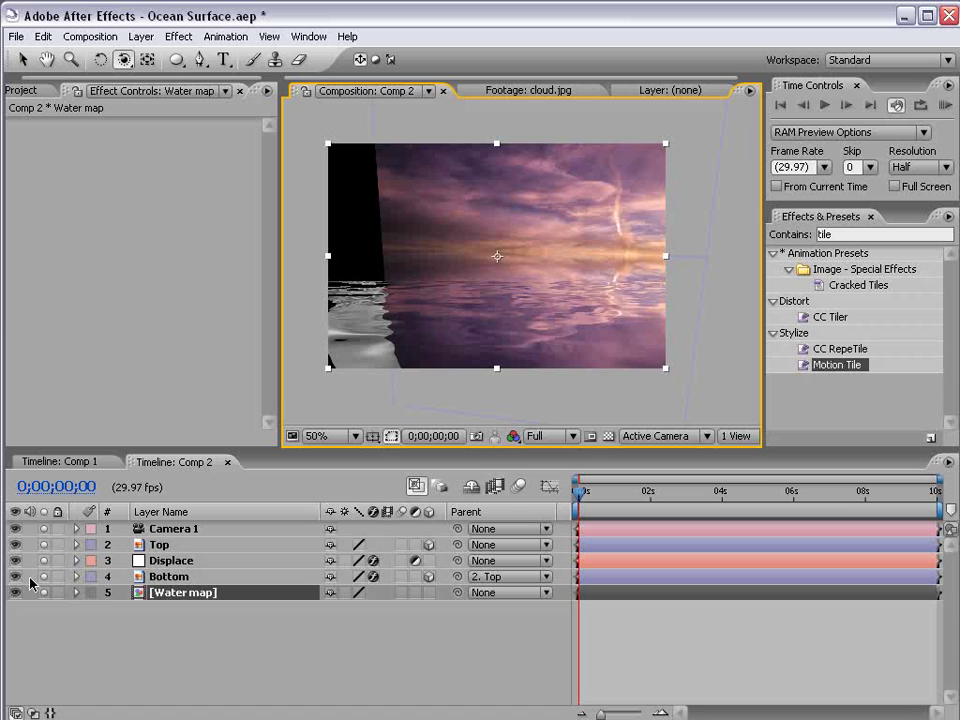
{"action": "left_click_drag", "start_coordinate": [43, 530], "coordinate": [42, 594]}
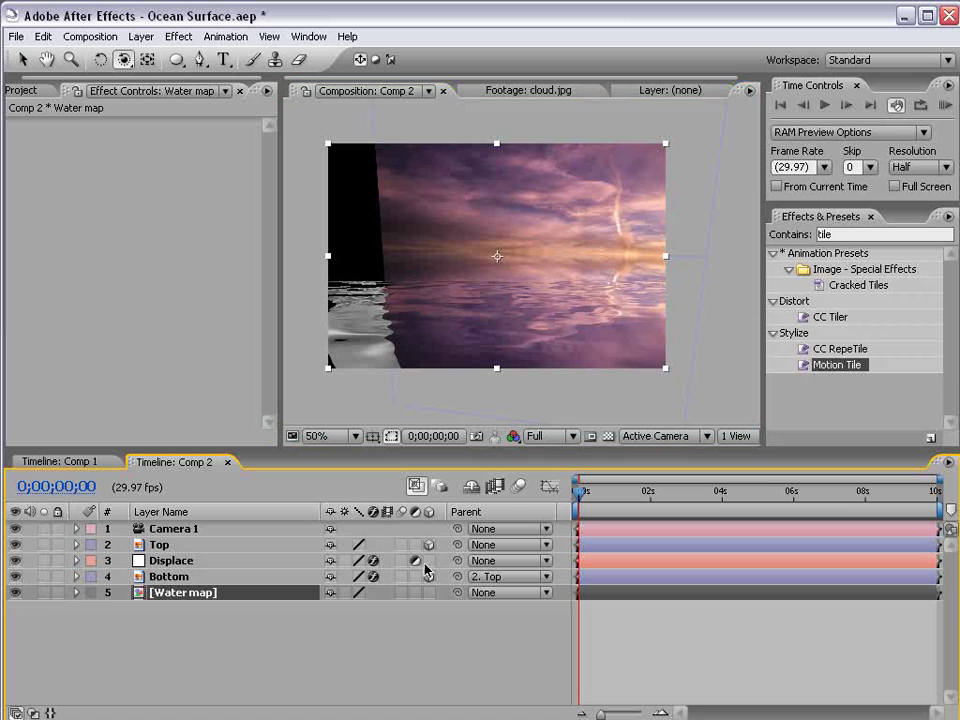
{"action": "left_click", "coordinate": [343, 593]}
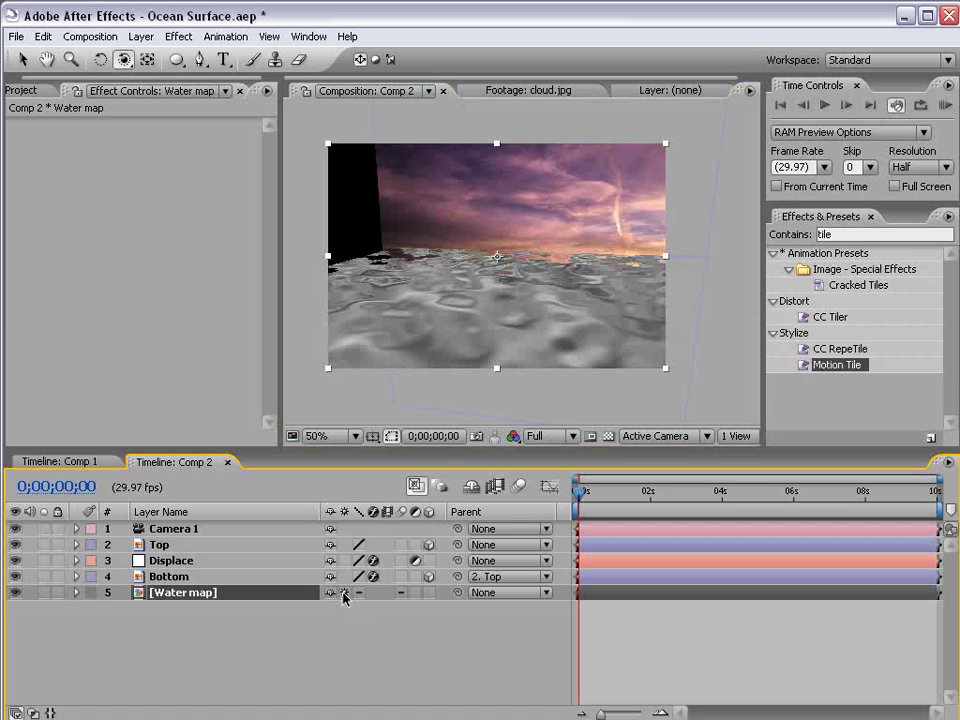
{"action": "left_click", "coordinate": [16, 594]}
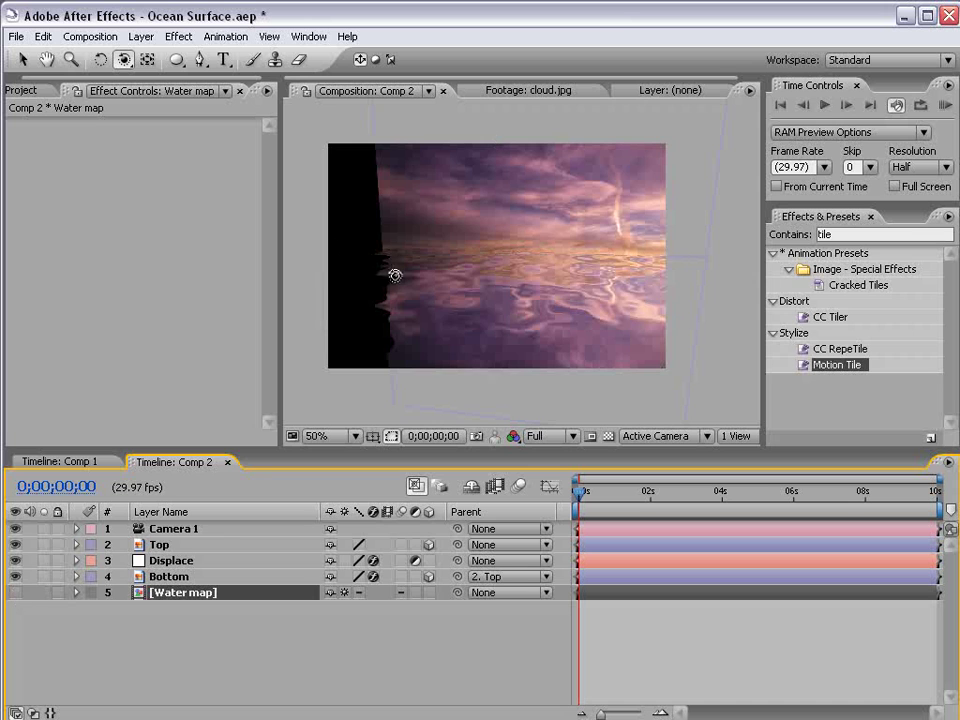
{"action": "left_click_drag", "start_coordinate": [386, 272], "coordinate": [507, 275]}
{"action": "key", "text": "ctrl+z"}
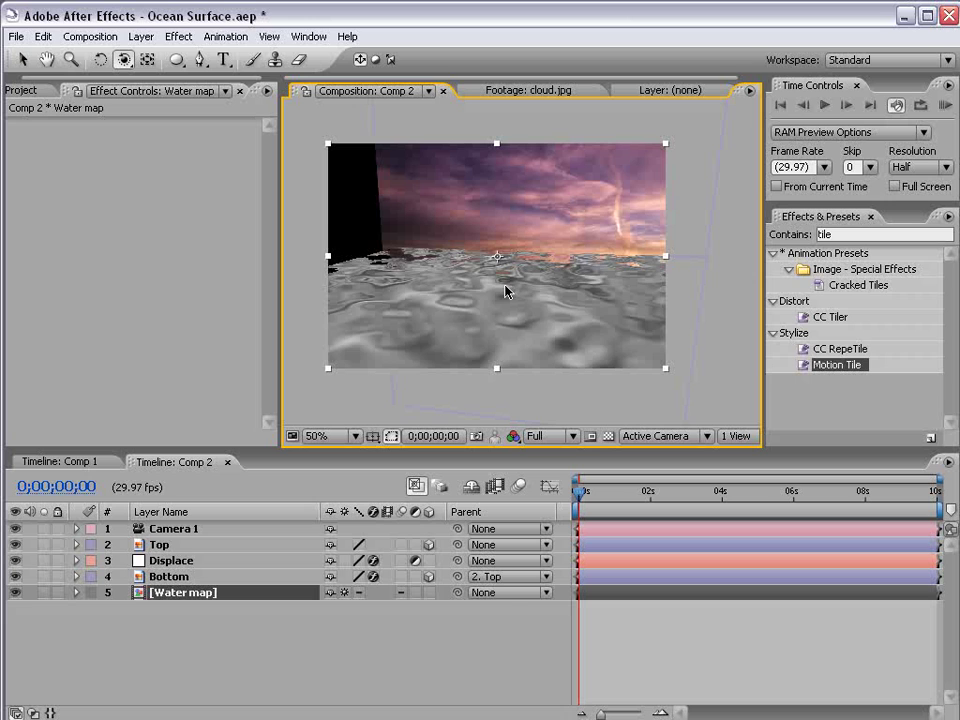
{"action": "key", "text": "ctrl+z"}
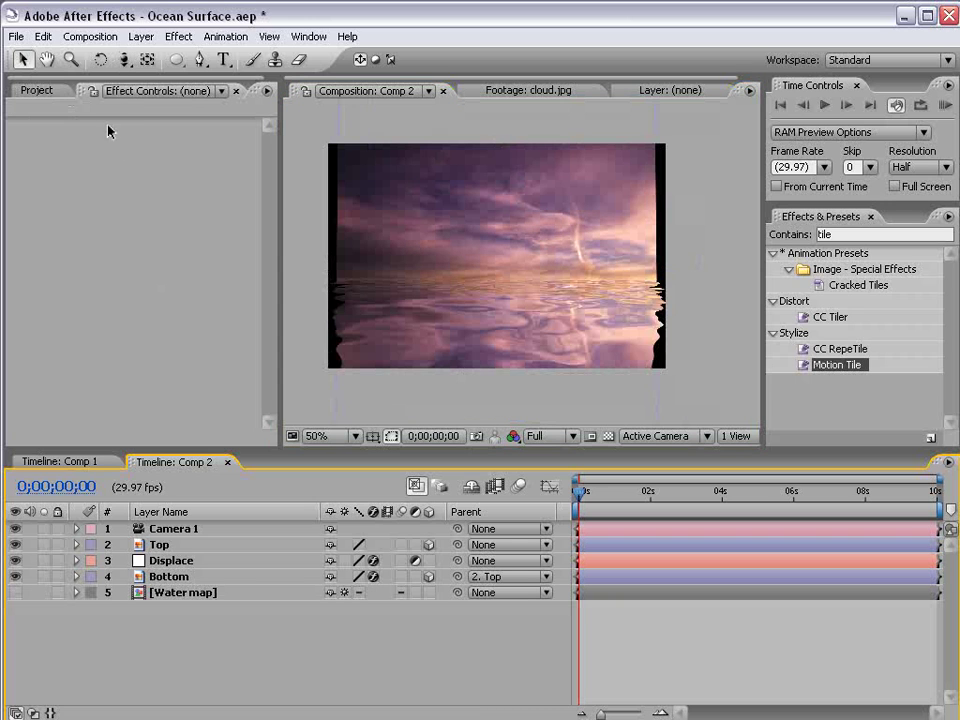
Reframe the scene with the camera so the sky and its reflection fill the width of the frame.
{"action": "left_click", "coordinate": [124, 60]}
{"action": "left_click_drag", "start_coordinate": [213, 101], "coordinate": [212, 101]}
{"action": "left_click_drag", "start_coordinate": [490, 323], "coordinate": [507, 286]}
{"action": "key", "text": "c"}
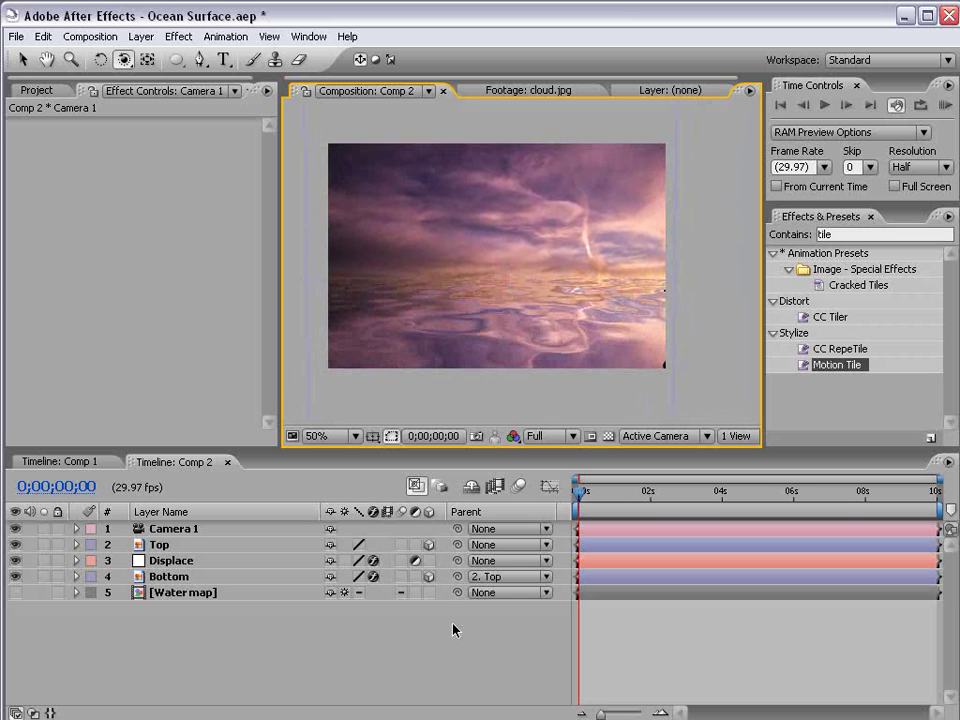
{"action": "key", "text": "v"}
{"action": "left_click", "coordinate": [250, 633]}
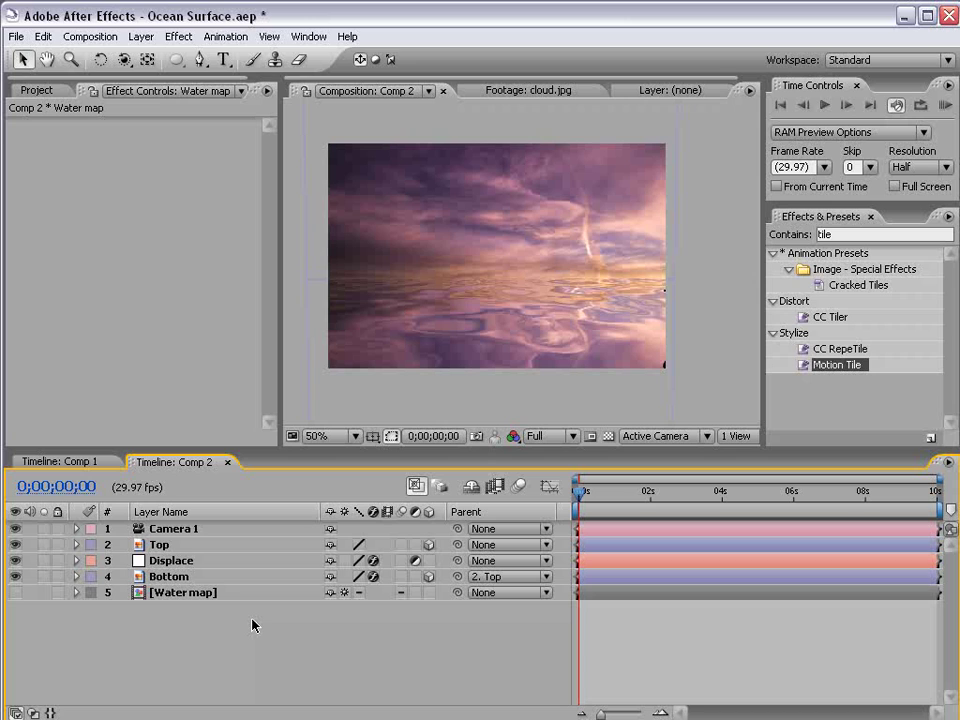
Open the Water map composition, try out the Fractal Noise Evolution on the Fractal layer, and undo the trial change.
{"action": "double_click", "coordinate": [172, 592]}
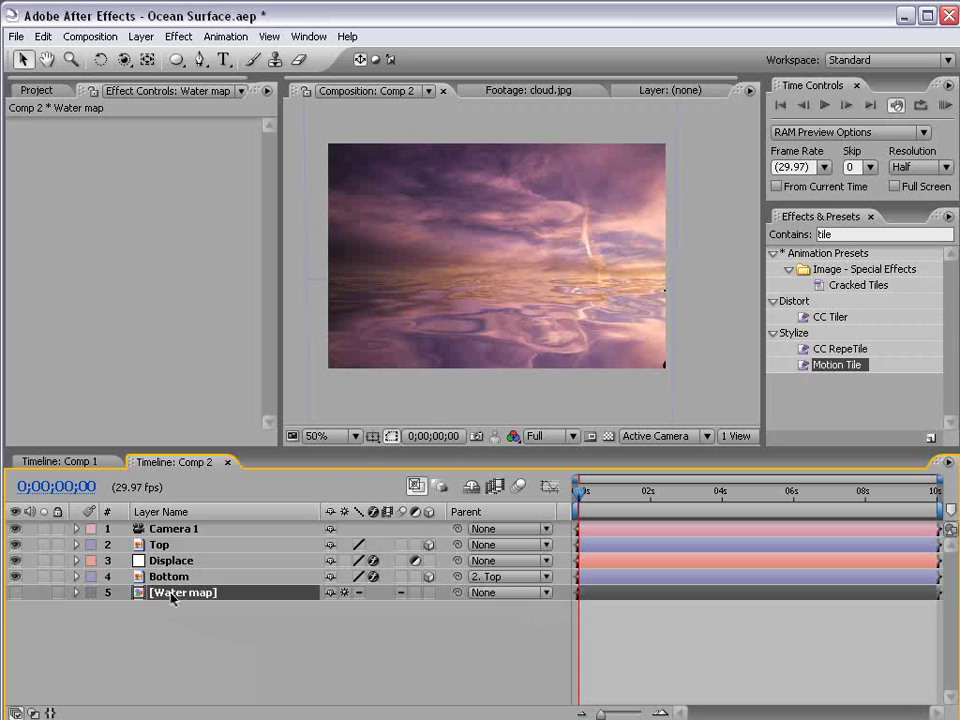
{"action": "left_click", "coordinate": [140, 531]}
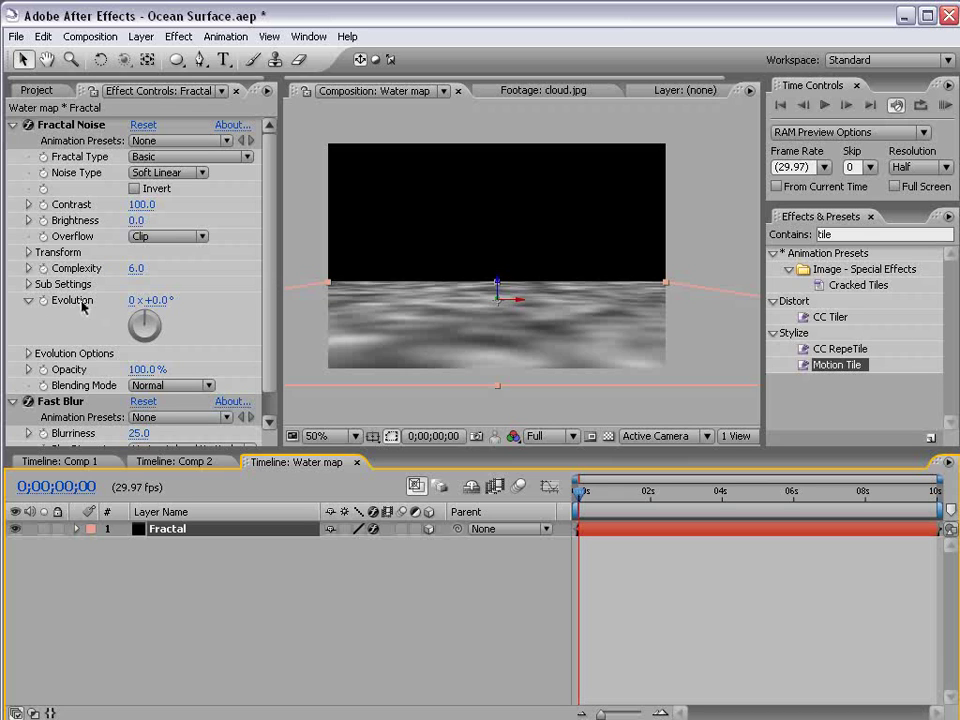
{"action": "left_click_drag", "start_coordinate": [135, 300], "coordinate": [407, 302]}
{"action": "key", "text": "ctrl+z"}
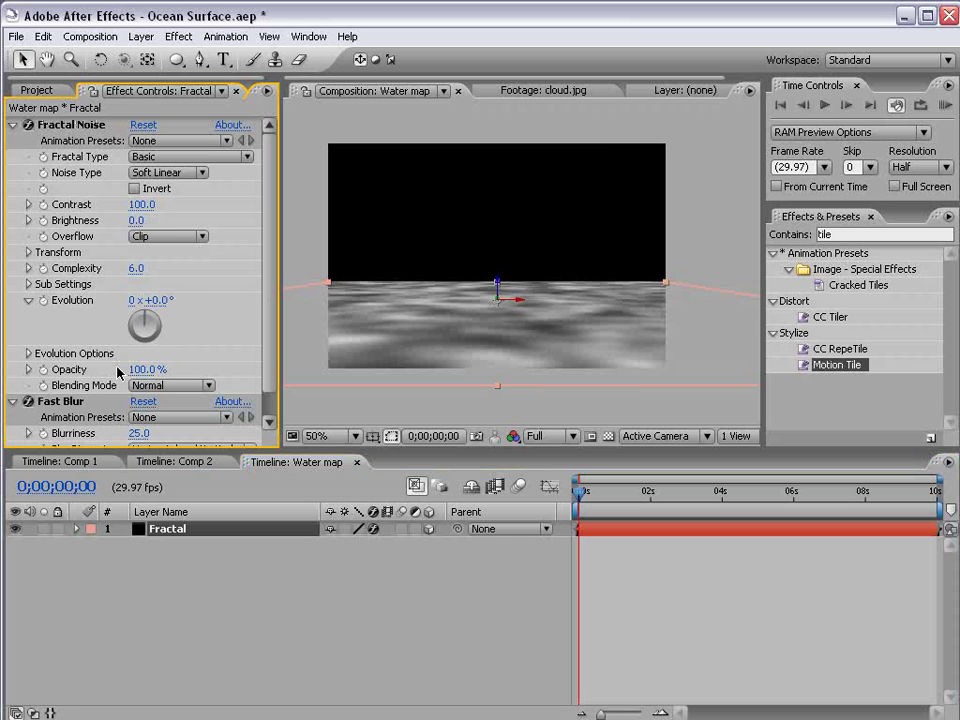
Keyframe the Fractal Noise Evolution from 0 at the first frame to 2 revolutions at 0;00;06;01, and close the Water map timeline.
{"action": "left_click", "coordinate": [43, 300]}
{"action": "left_click_drag", "start_coordinate": [581, 507], "coordinate": [795, 506]}
{"action": "left_click", "coordinate": [133, 301]}
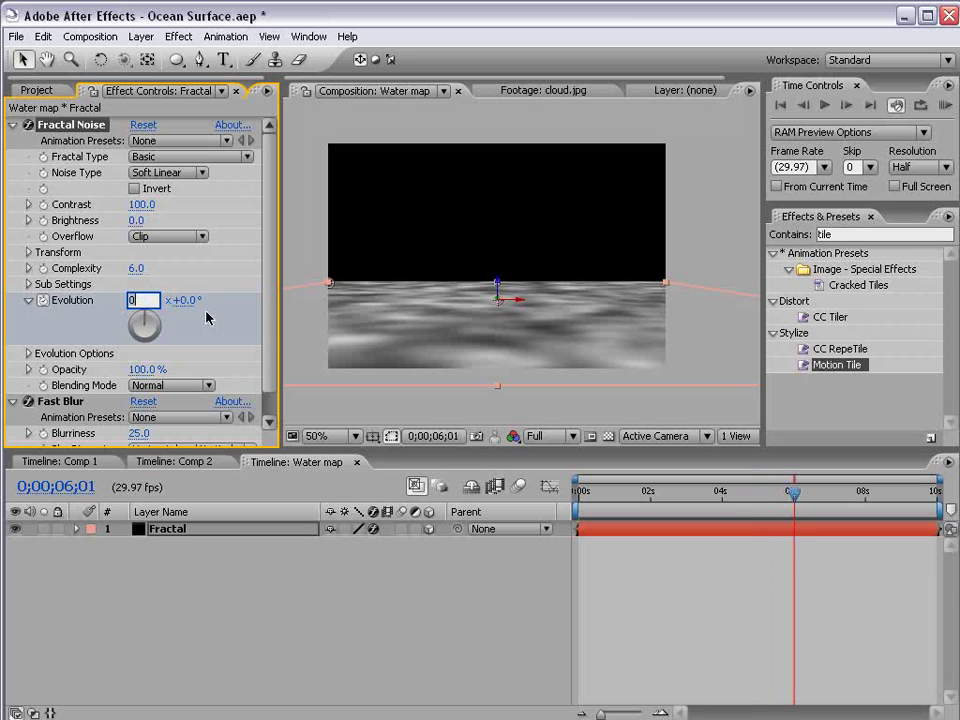
{"action": "type", "text": "2"}
{"action": "key", "text": "Return"}
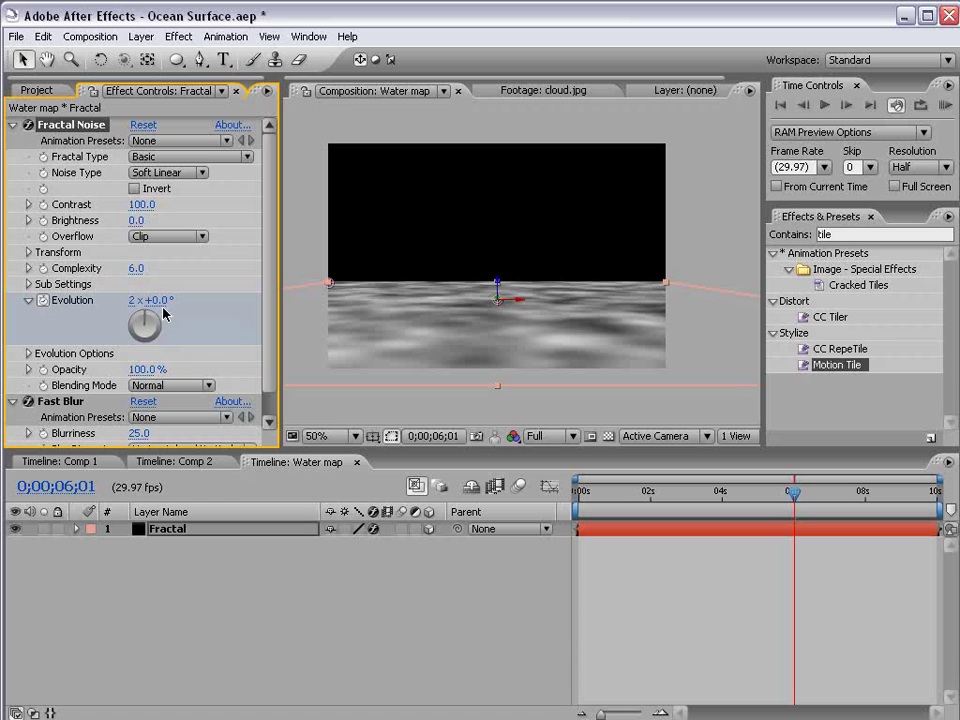
{"action": "left_click", "coordinate": [357, 462]}
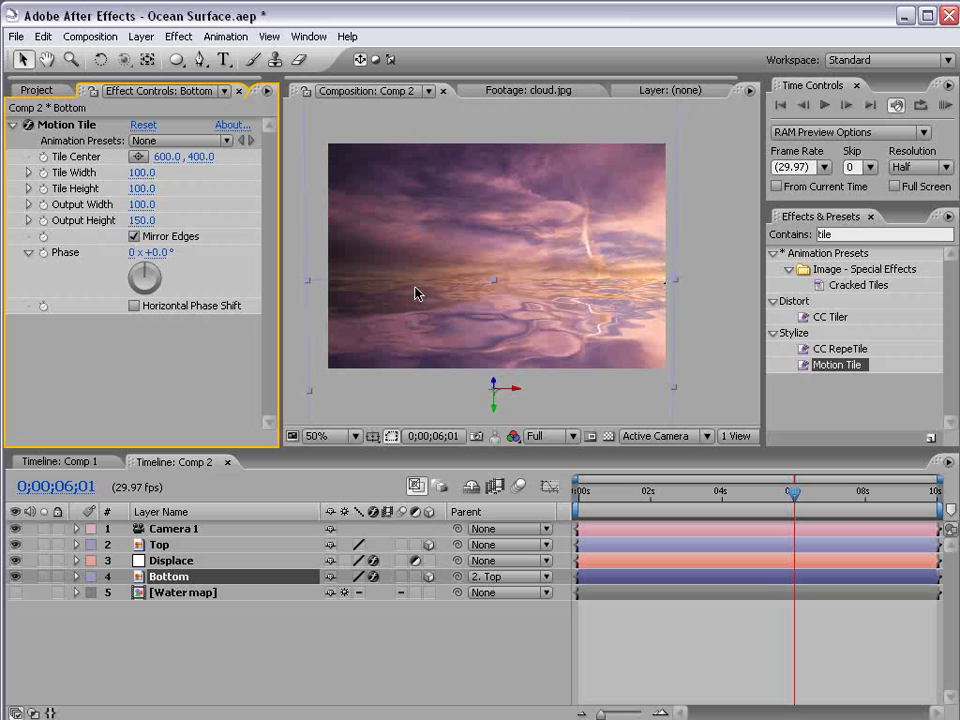
Play a RAM preview of the water animation in Comp 2 and review the Displace layer's displacement settings.
{"action": "key", "text": "KP_0"}
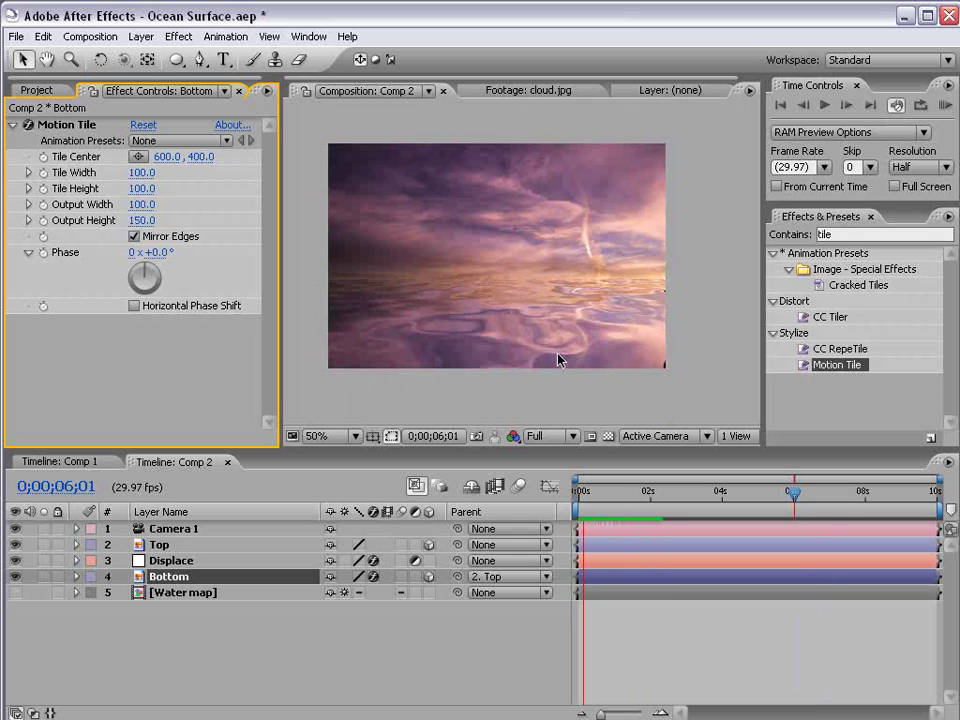
{"action": "key", "text": "space"}
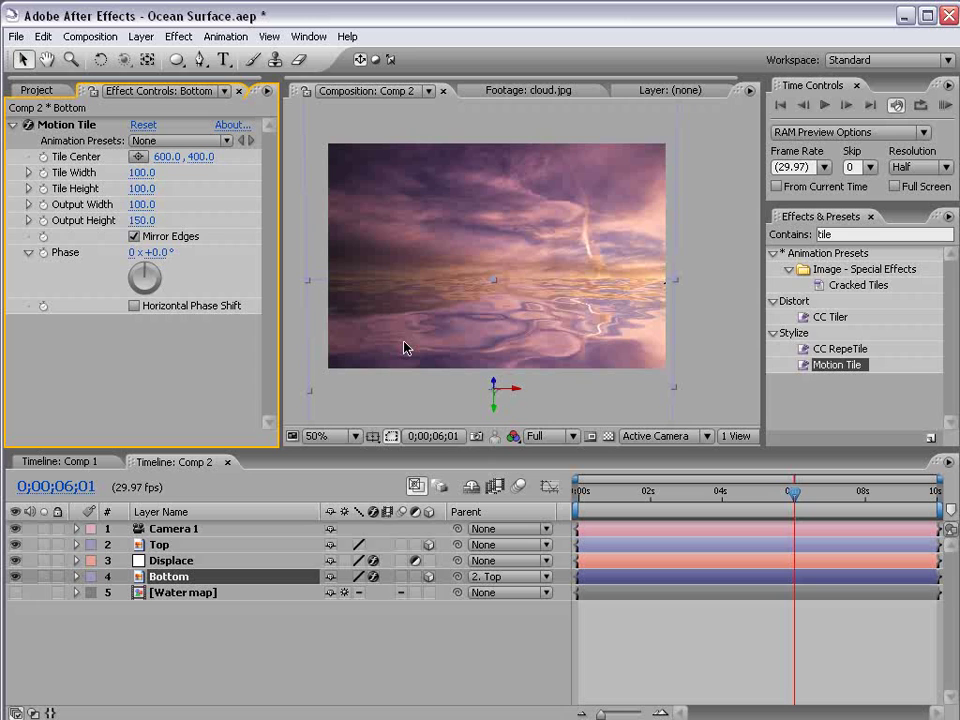
{"action": "left_click", "coordinate": [176, 592]}
{"action": "left_click", "coordinate": [165, 560]}
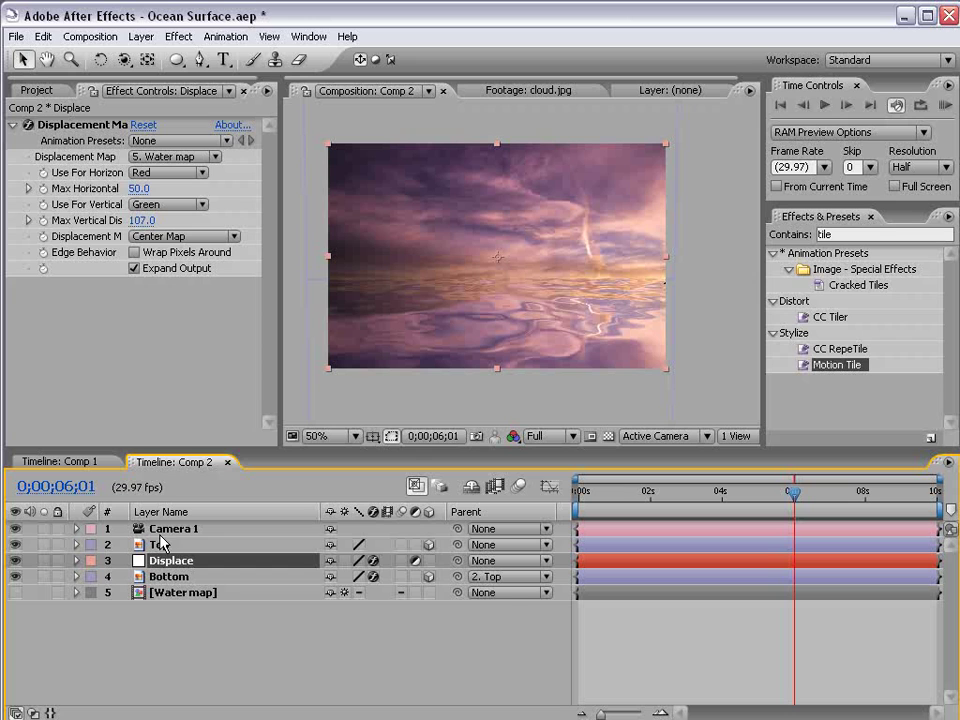
{"action": "left_click", "coordinate": [160, 593]}
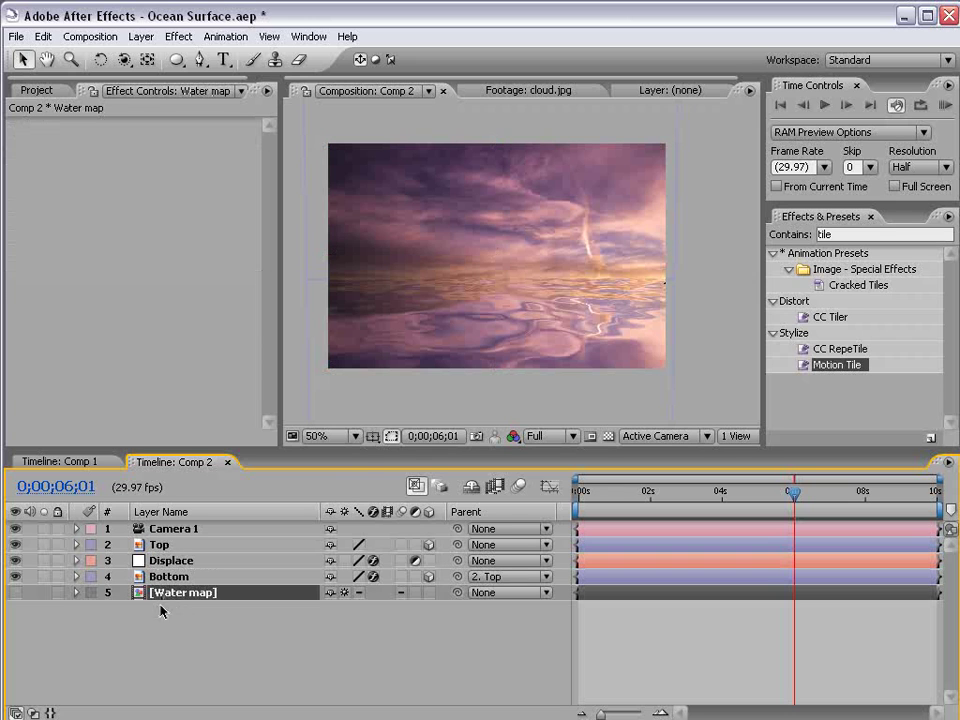
Scrub the Water map composition to 0;00;01;05 to check the moving noise, and return to Comp 2.
{"action": "double_click", "coordinate": [191, 594]}
{"action": "left_click_drag", "start_coordinate": [596, 493], "coordinate": [621, 493]}
{"action": "left_click", "coordinate": [189, 463]}
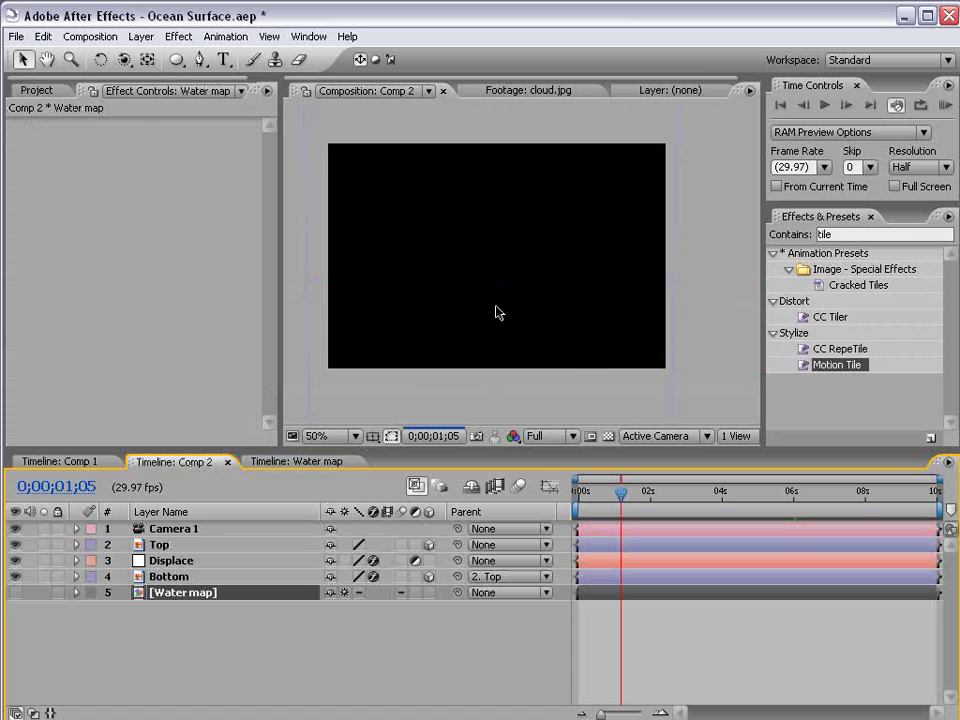
Apply a Curves effect to the Bottom layer and pull the RGB curve's midpoint down to darken the reflection.
{"action": "left_click", "coordinate": [185, 578]}
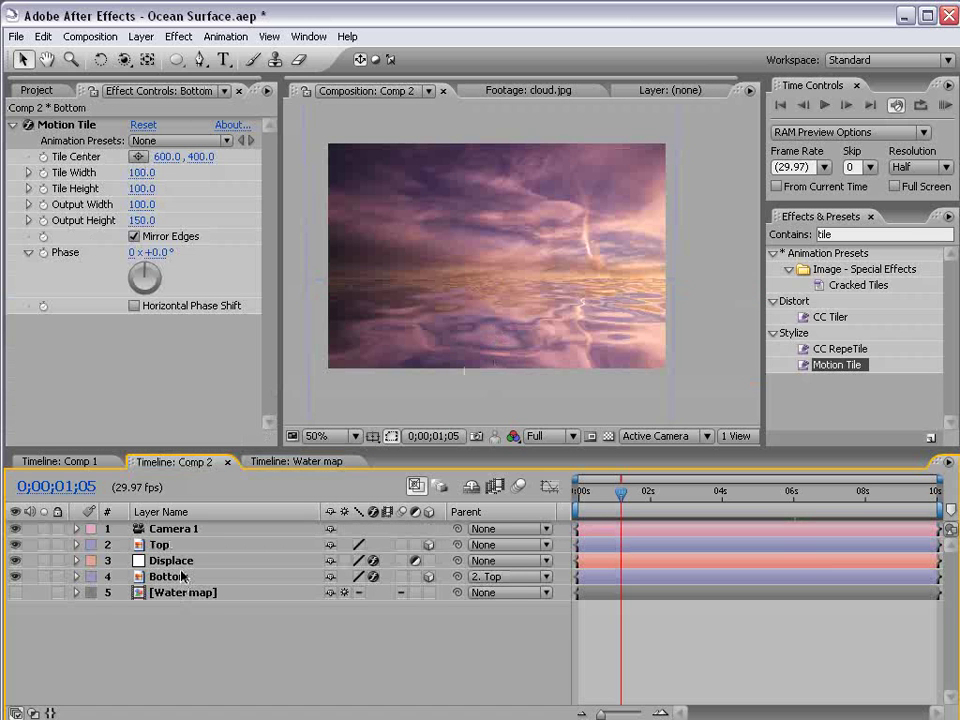
{"action": "scroll", "coordinate": [459, 260], "scroll_direction": "down", "scroll_amount": 1}
{"action": "scroll", "coordinate": [447, 287], "scroll_direction": "up", "scroll_amount": 1}
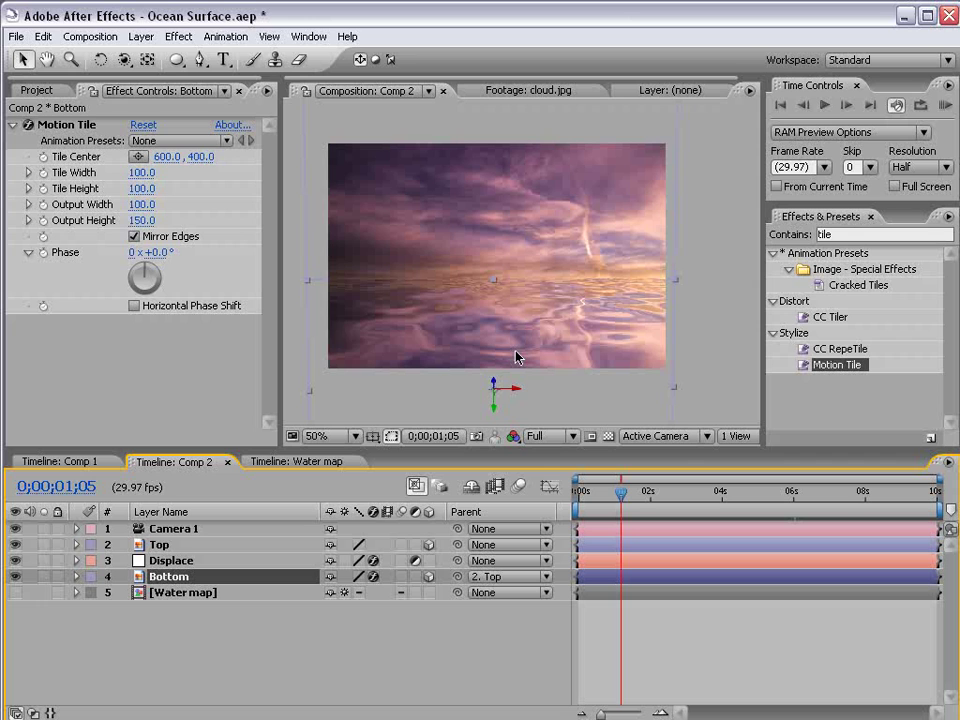
{"action": "left_click", "coordinate": [179, 36]}
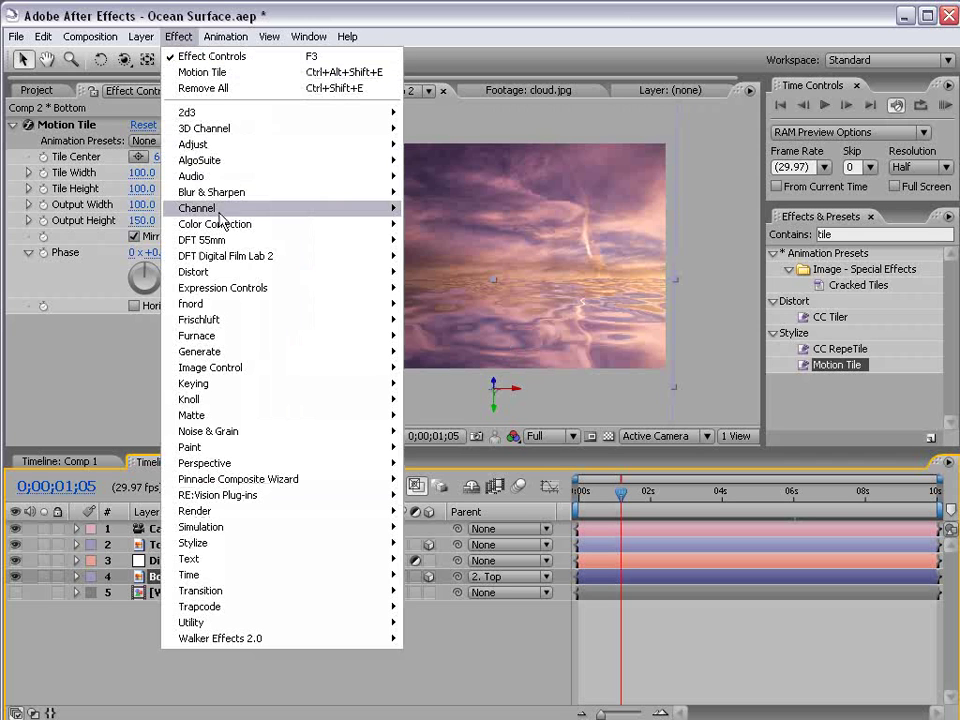
{"action": "mouse_move", "coordinate": [220, 228]}
{"action": "left_click", "coordinate": [441, 431]}
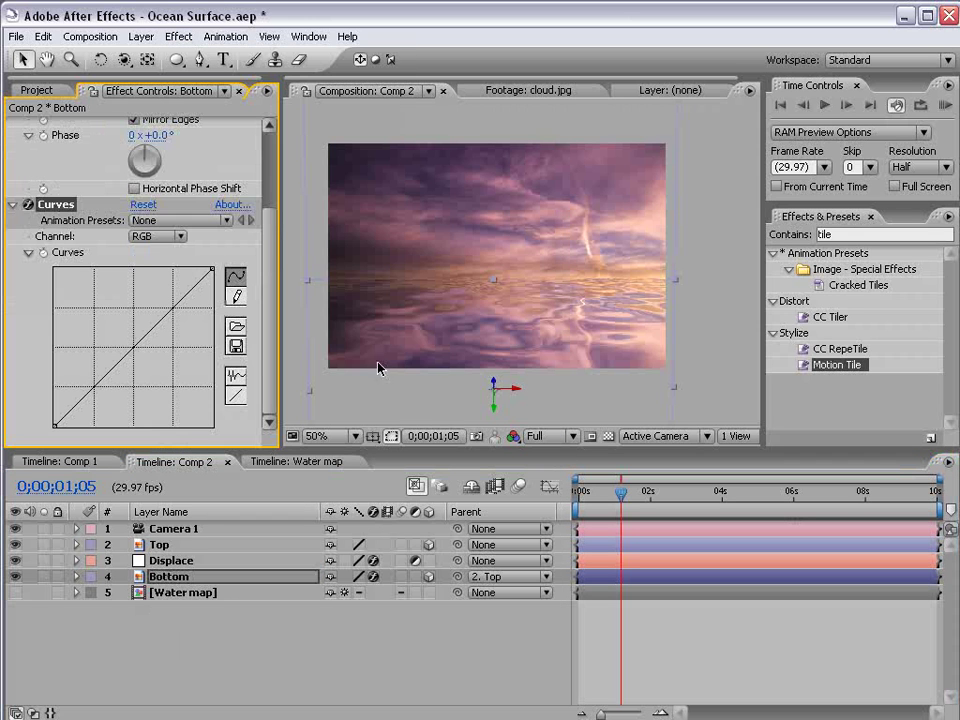
{"action": "left_click_drag", "start_coordinate": [144, 337], "coordinate": [157, 349]}
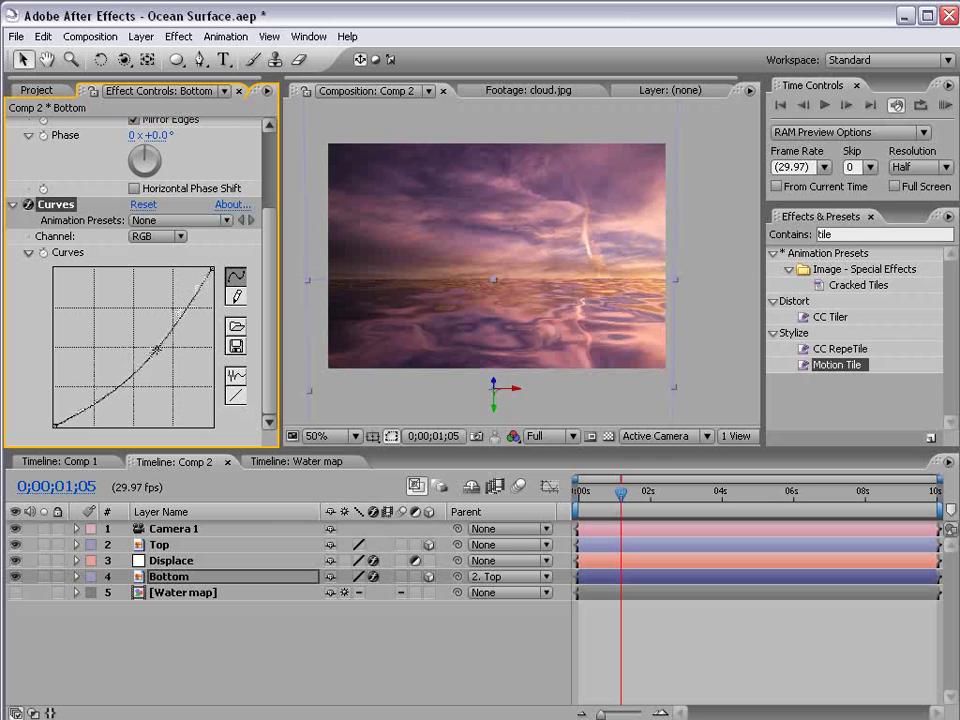
Add a Tint effect to the Bottom layer with Amount to Tint at 34%, and deselect the layer.
{"action": "left_click", "coordinate": [179, 36]}
{"action": "mouse_move", "coordinate": [230, 224]}
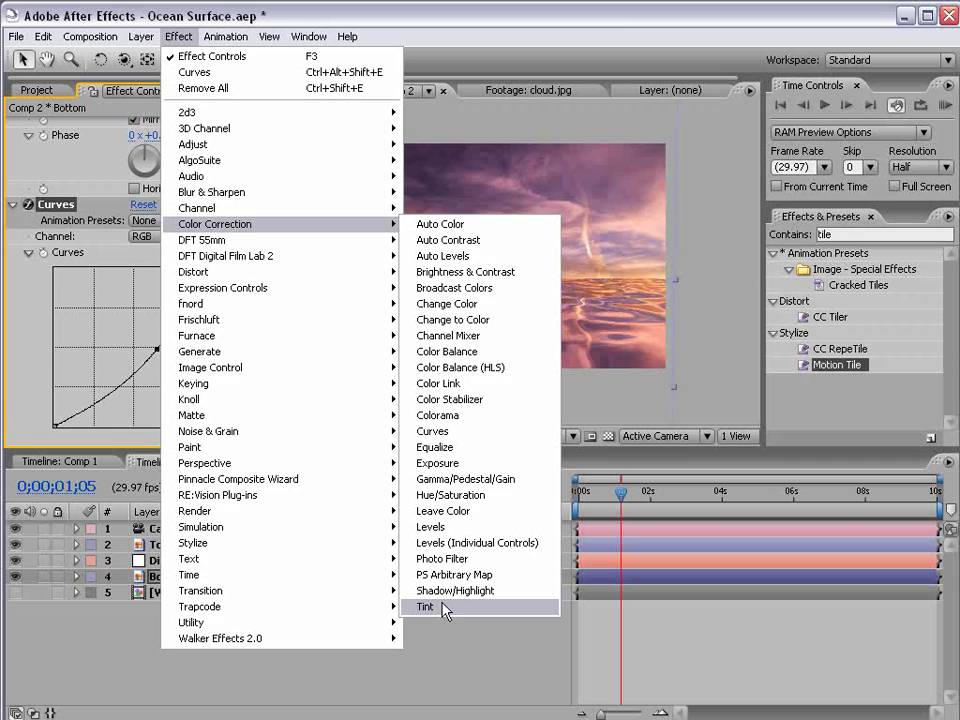
{"action": "left_click", "coordinate": [466, 612]}
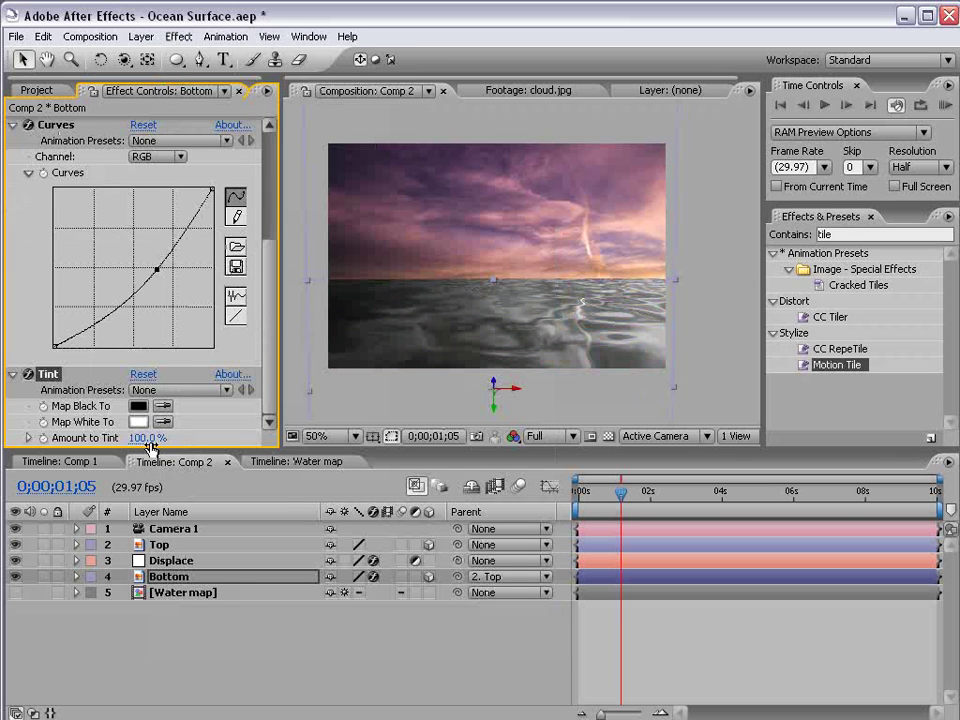
{"action": "left_click_drag", "start_coordinate": [145, 441], "coordinate": [85, 437]}
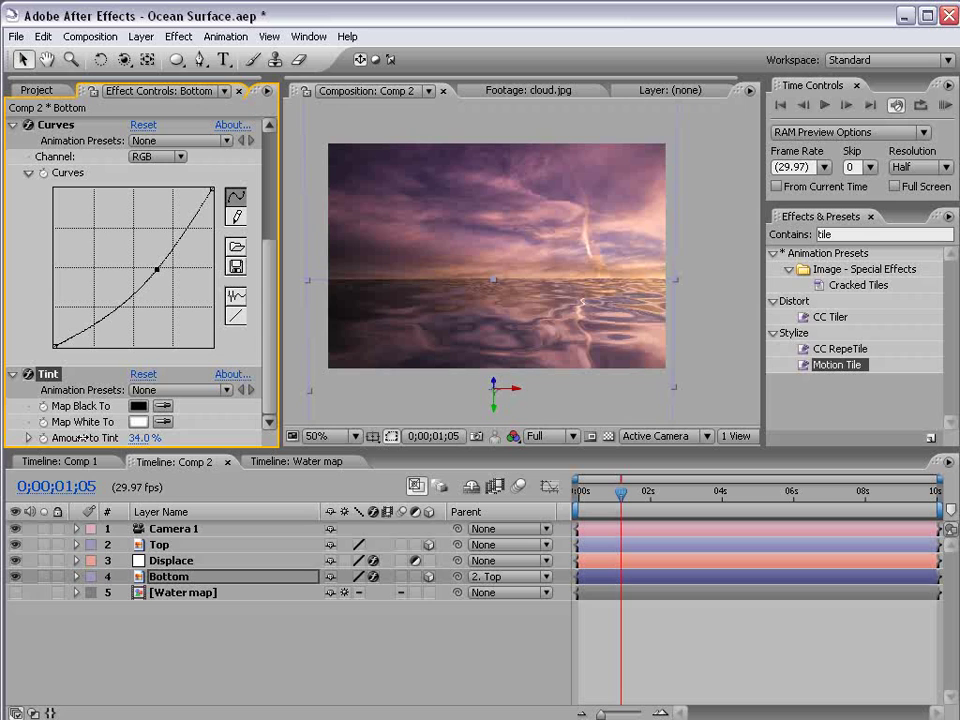
{"action": "left_click", "coordinate": [615, 660]}
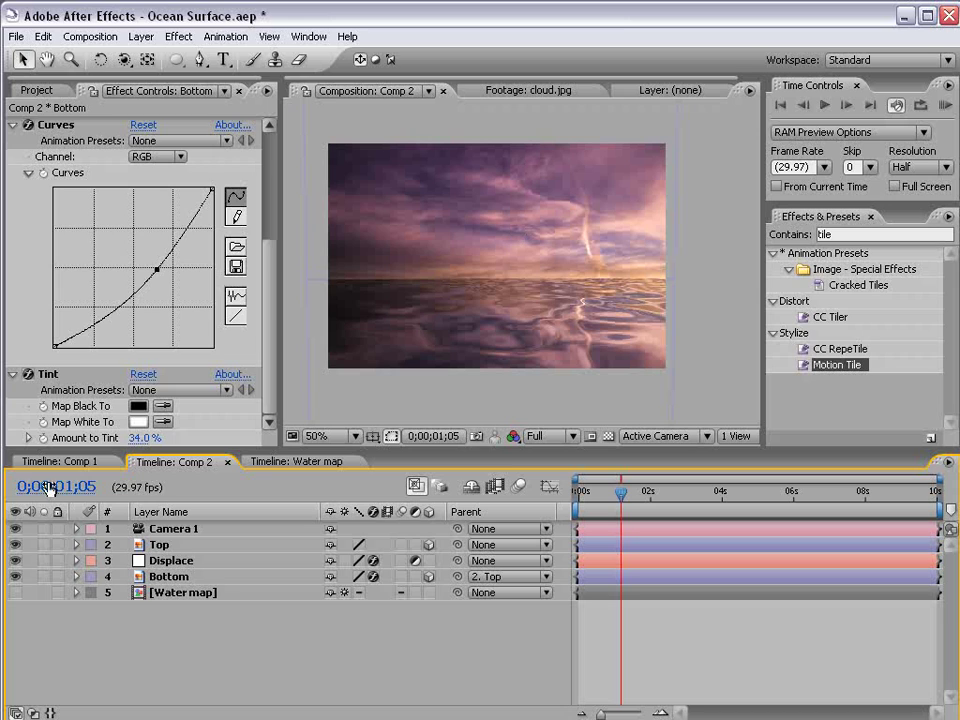
Keyframe Camera 1's Point of Interest and Position at 0;00;00;00 in Comp 2.
{"action": "key", "text": "Home"}
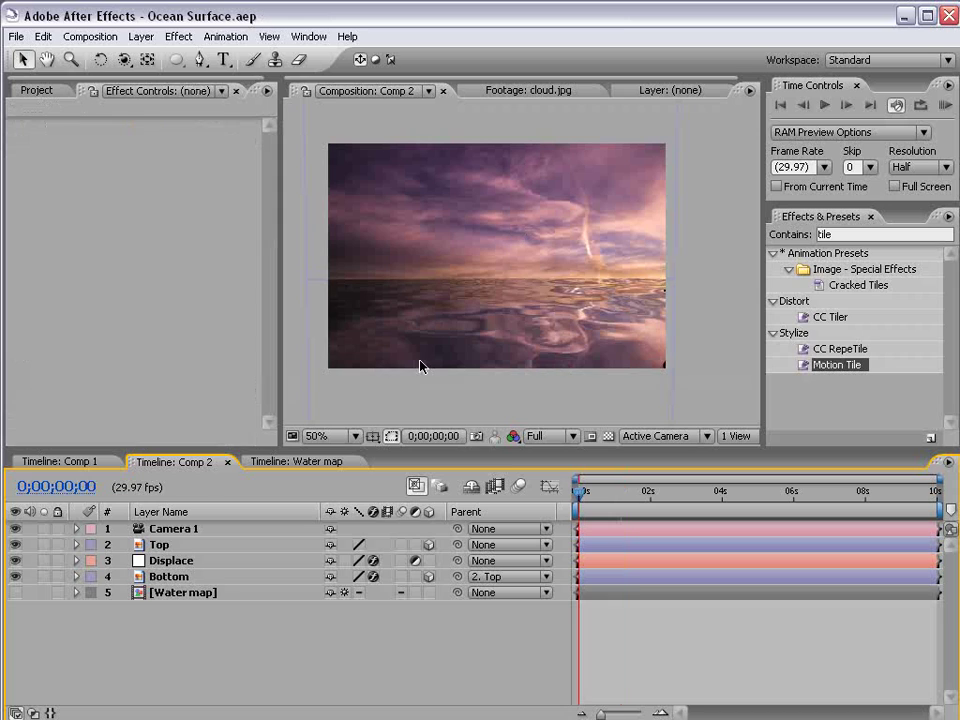
{"action": "key", "text": "c"}
{"action": "key", "text": "c"}
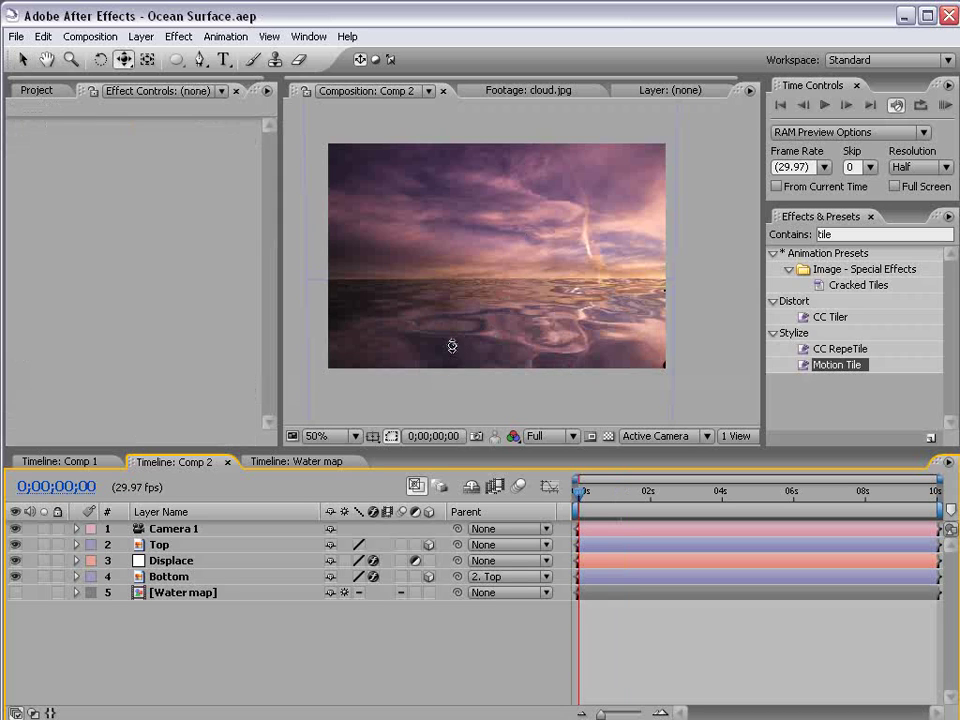
{"action": "left_click", "coordinate": [153, 529]}
{"action": "key", "text": "p"}
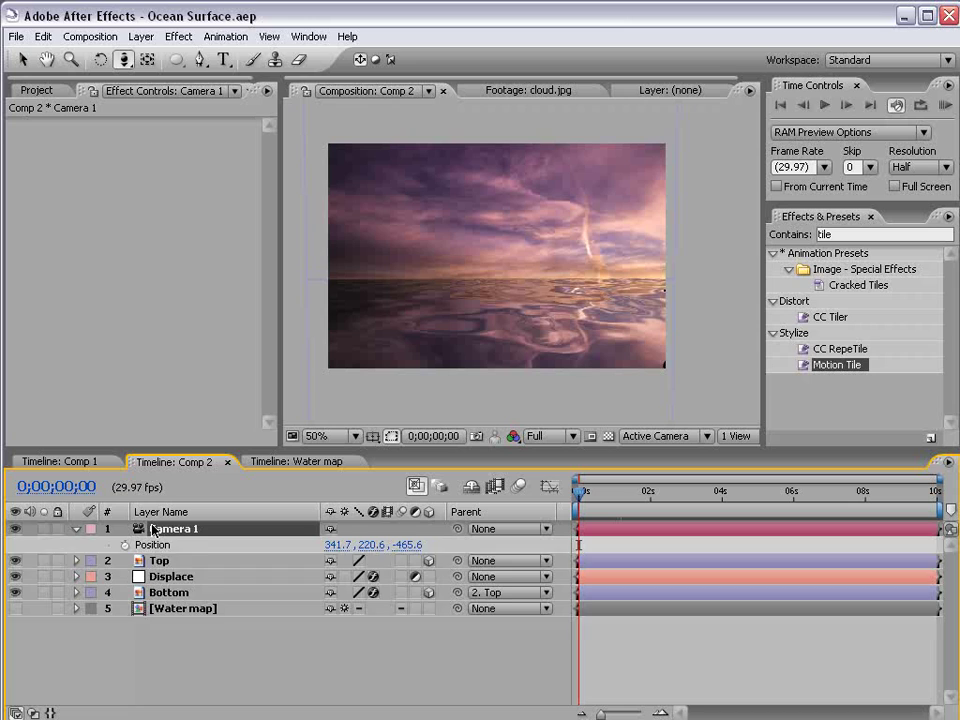
{"action": "key", "text": "shift+a"}
{"action": "left_click_drag", "start_coordinate": [124, 545], "coordinate": [124, 560]}
At 0;00;01;12, dolly Camera 1 forward to a Position of about 344.9, 223.6, -353.7, keyframing the move.
{"action": "left_click", "coordinate": [628, 492]}
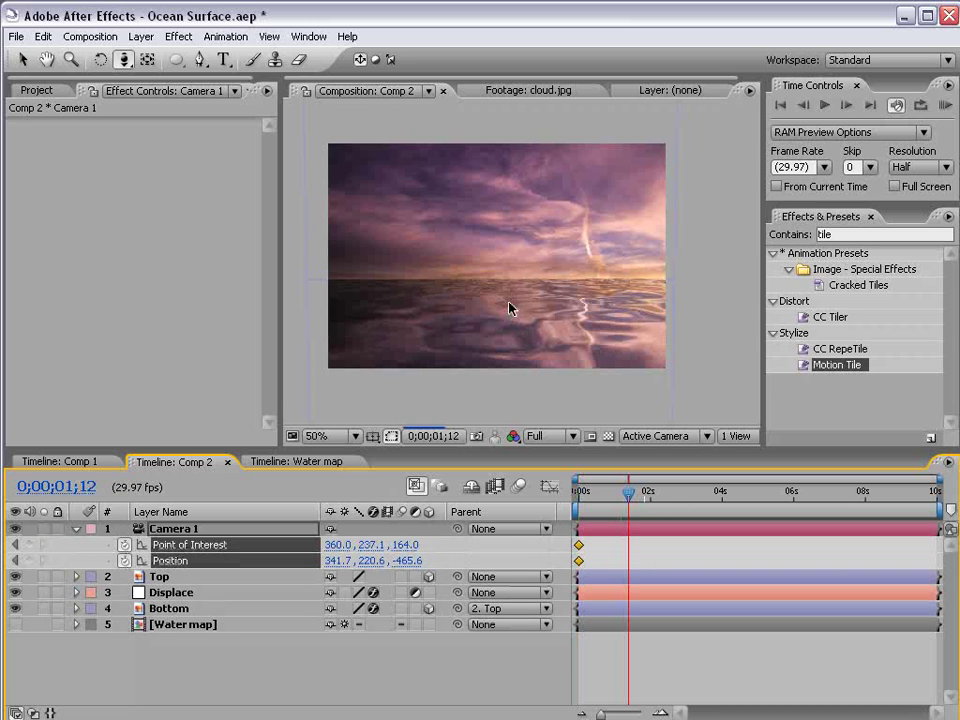
{"action": "key", "text": "c"}
{"action": "key", "text": "c"}
{"action": "key", "text": "c"}
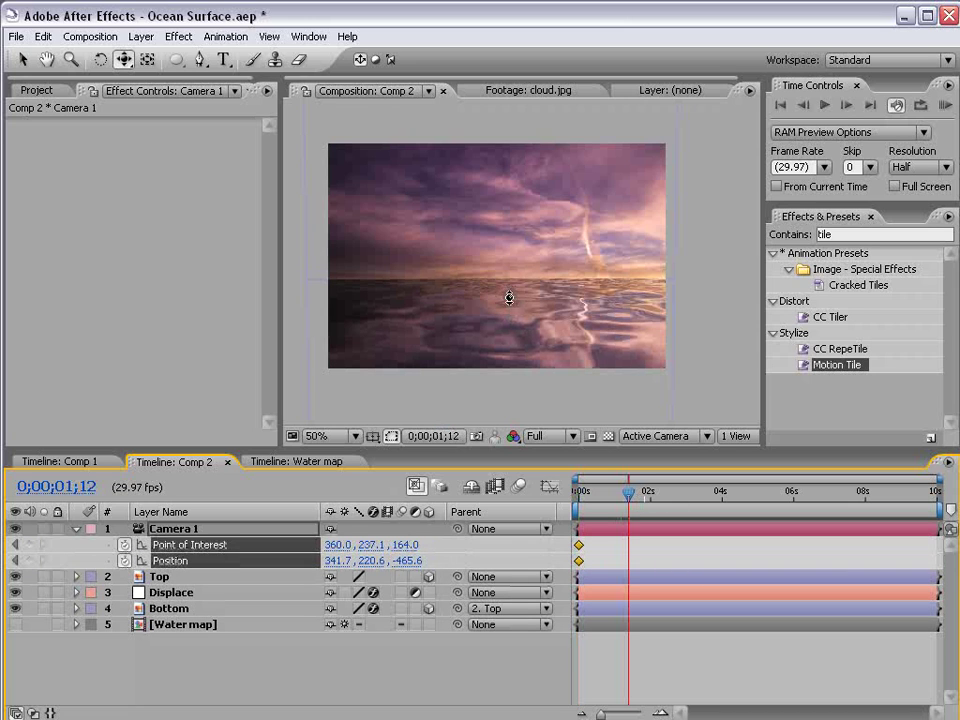
{"action": "left_click_drag", "start_coordinate": [510, 298], "coordinate": [510, 291]}
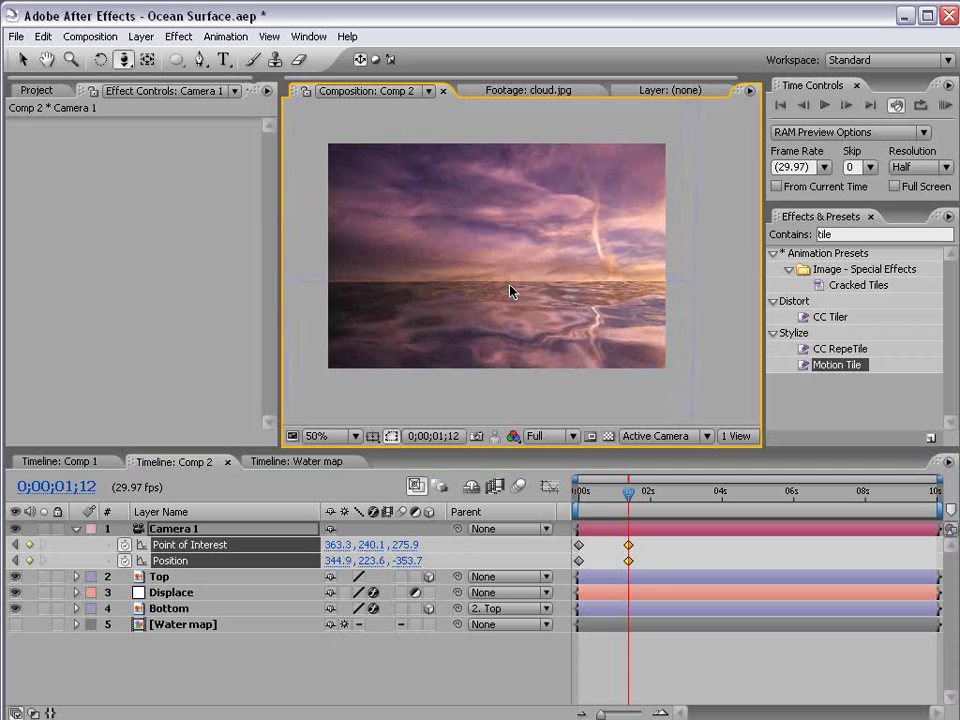
Apply Easy Ease to Camera 1's Point of Interest and Position keyframes and play a RAM preview of the camera move.
{"action": "left_click", "coordinate": [199, 549]}
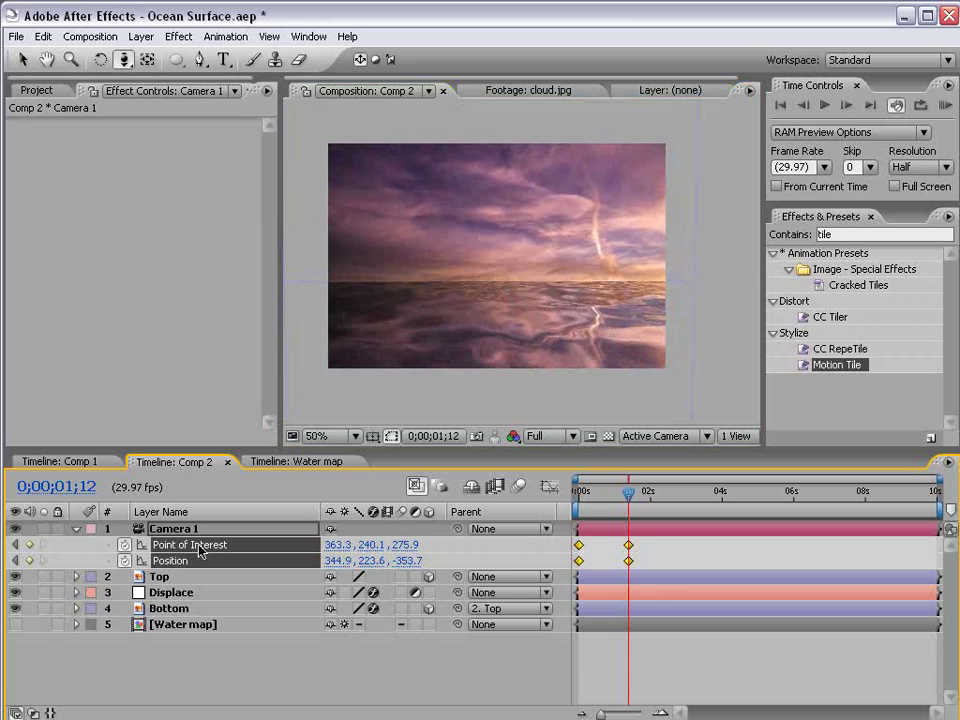
{"action": "key", "text": "F9"}
{"action": "key", "text": "KP_0"}
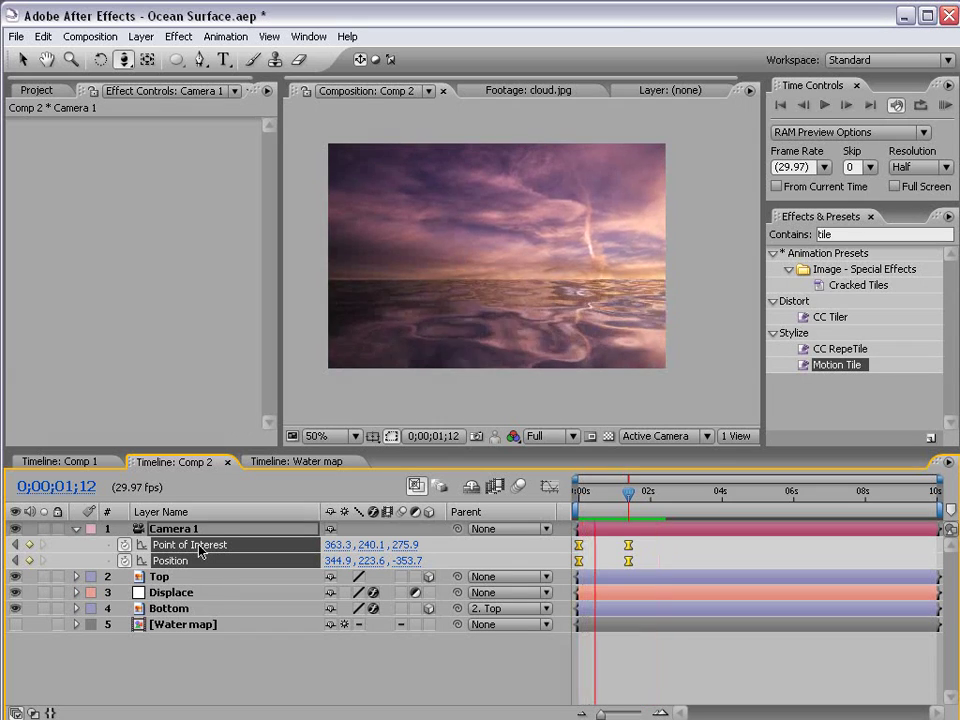
{"action": "key", "text": "space"}
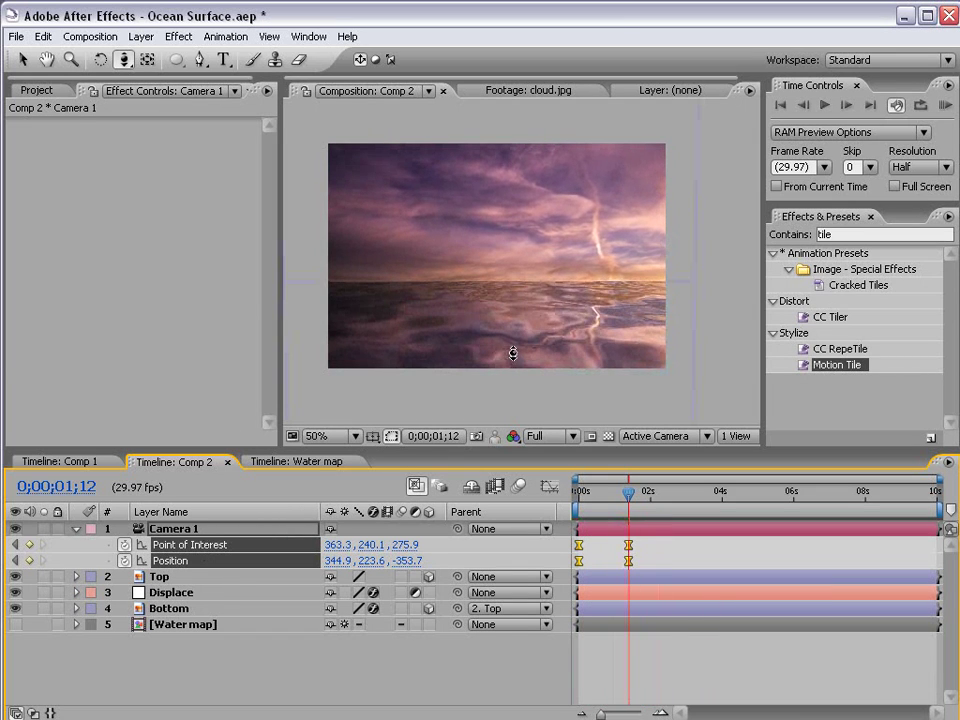
Orbit Camera 1 around the ocean scene at 0;00;01;12 to vary the viewing angle on the water.
{"action": "key", "text": "c"}
{"action": "left_click_drag", "start_coordinate": [551, 285], "coordinate": [543, 294]}
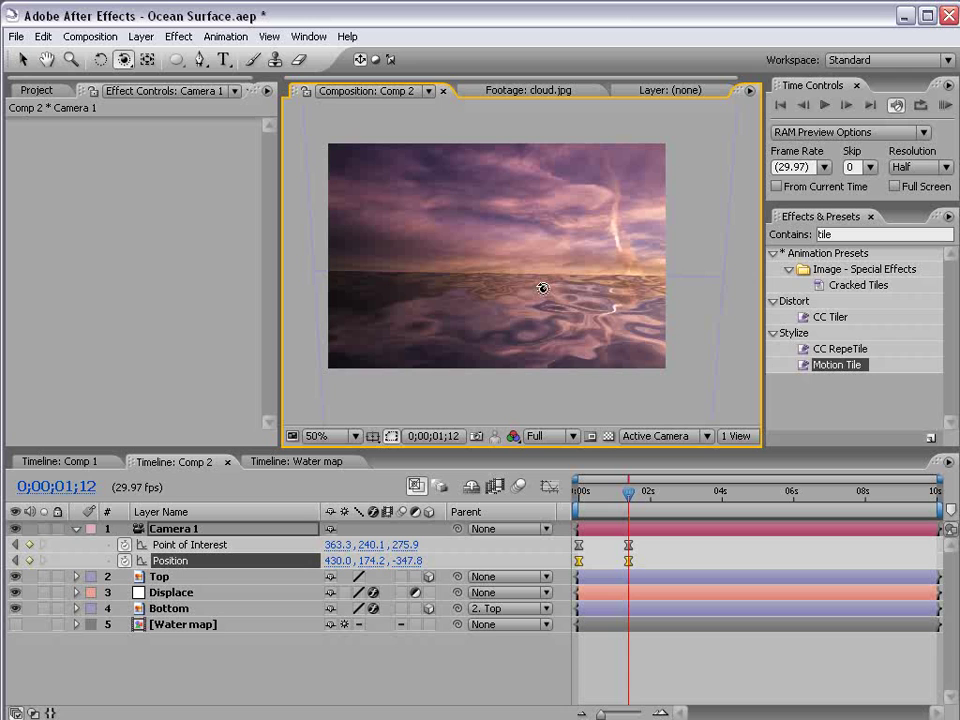
{"action": "left_click_drag", "start_coordinate": [512, 304], "coordinate": [523, 294]}
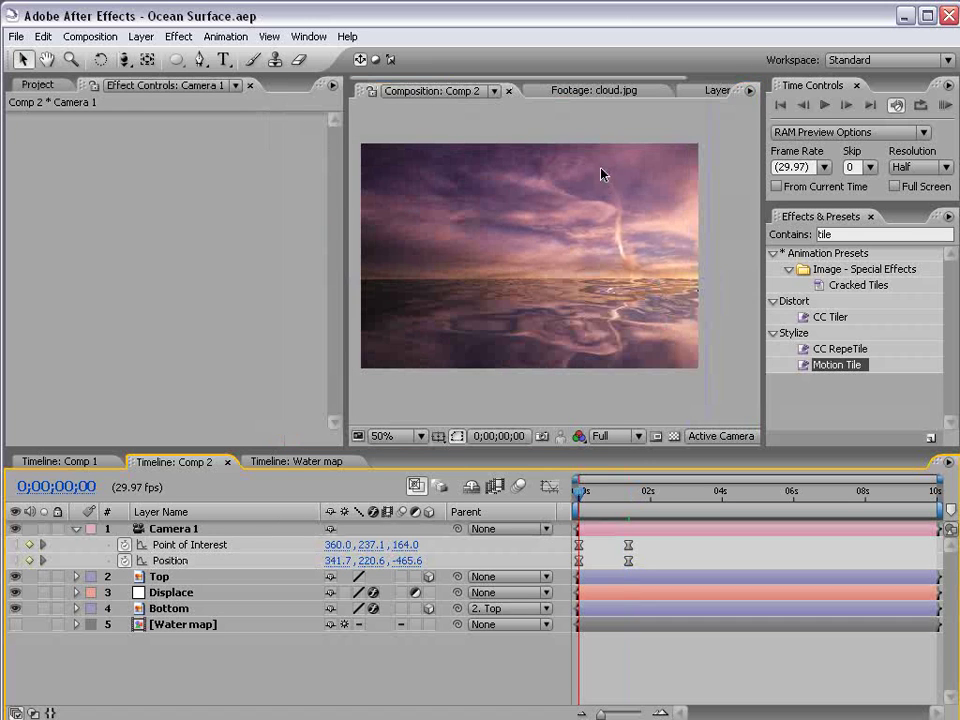
Switch to Comp 1, orbit the camera to view the VideoCopilot.net title and its reflection from above, and deselect the layer.
{"action": "left_click", "coordinate": [90, 461]}
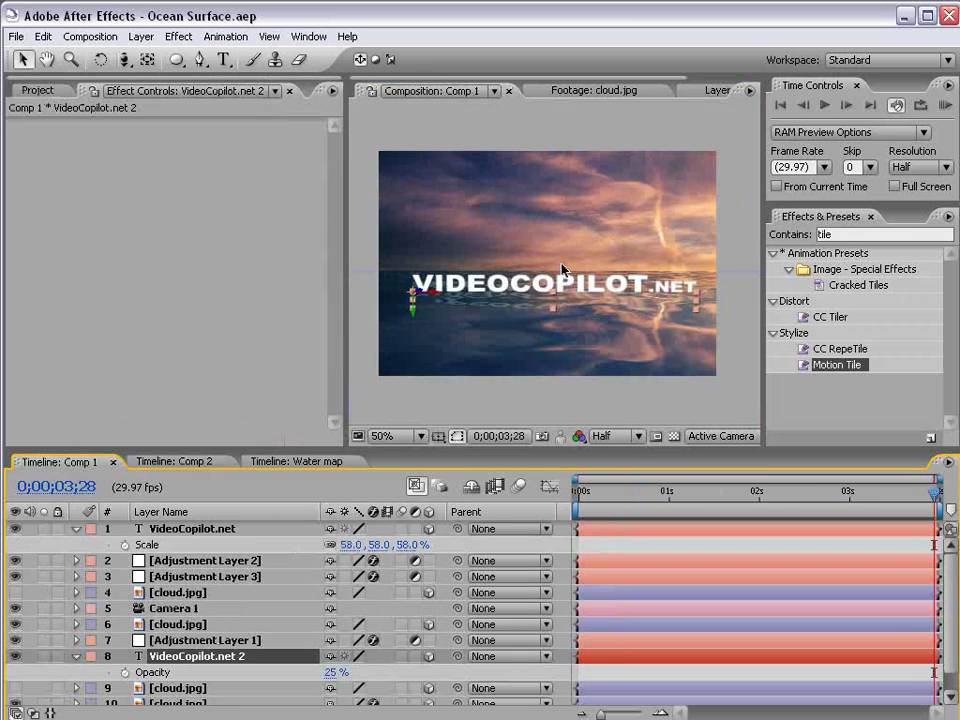
{"action": "key", "text": "c"}
{"action": "left_click_drag", "start_coordinate": [641, 274], "coordinate": [643, 253]}
{"action": "left_click", "coordinate": [631, 546]}
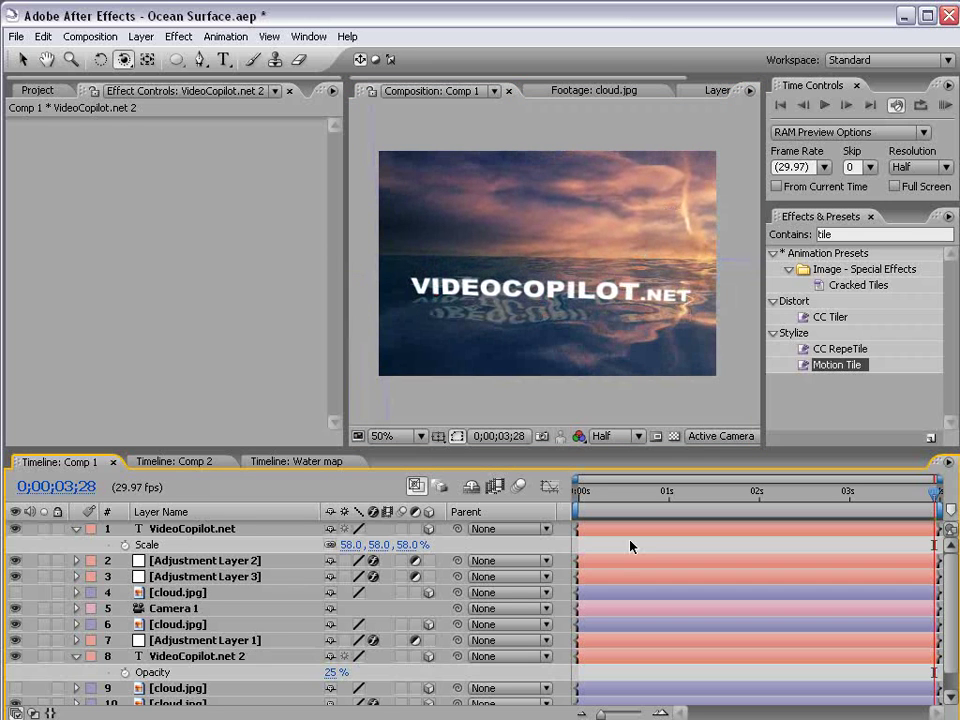